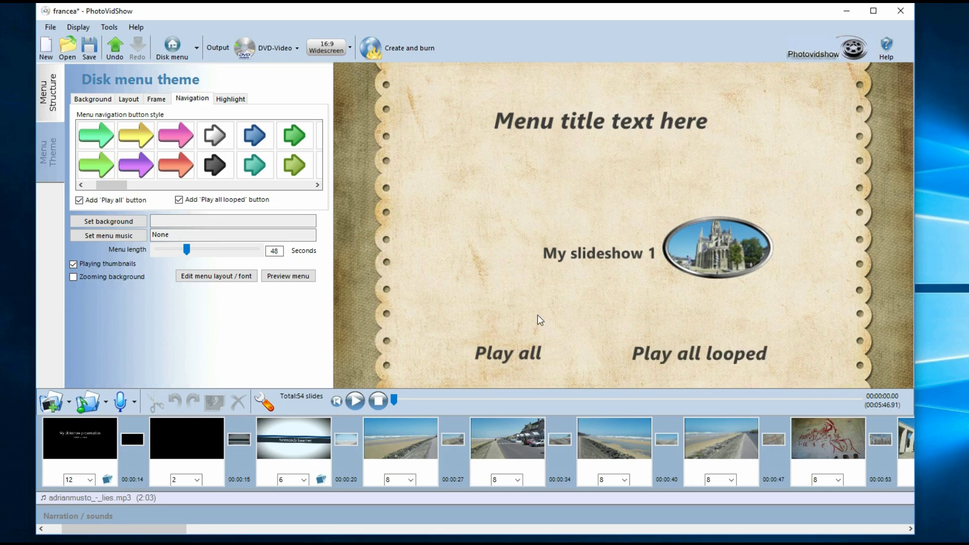
Remove the 'Play all looped' and 'Play all' buttons from the disk menu and preview the slideshow button's highlight
left_click(197, 200)
left_click(101, 200)
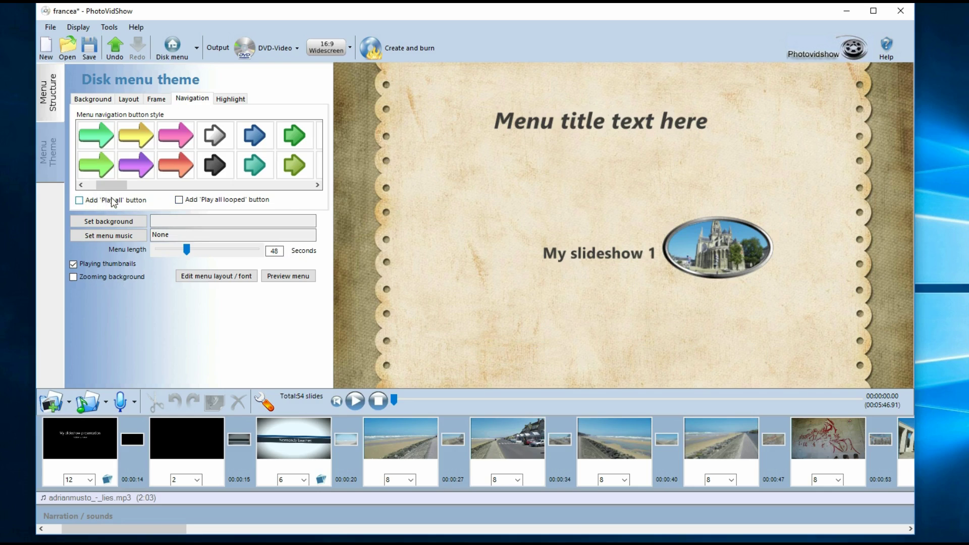
left_click(232, 99)
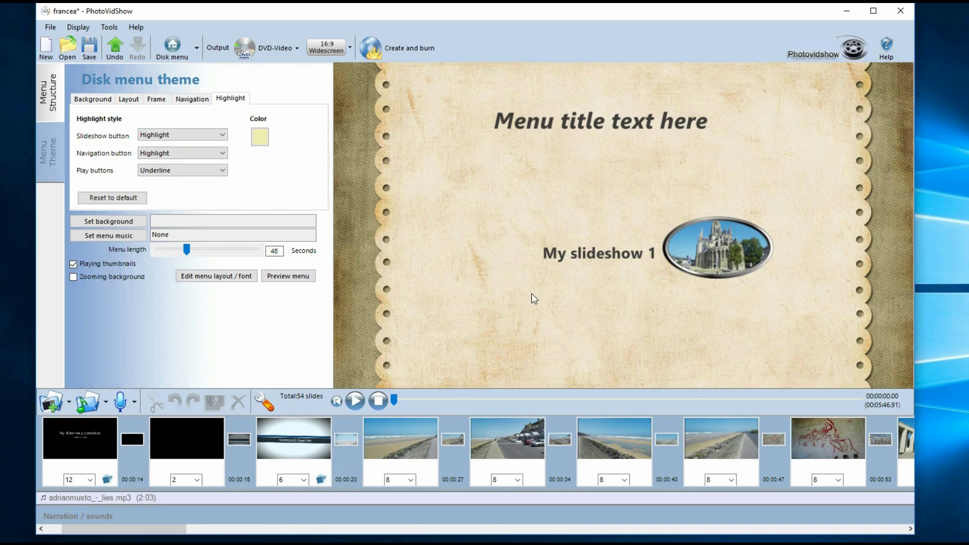
left_click(297, 279)
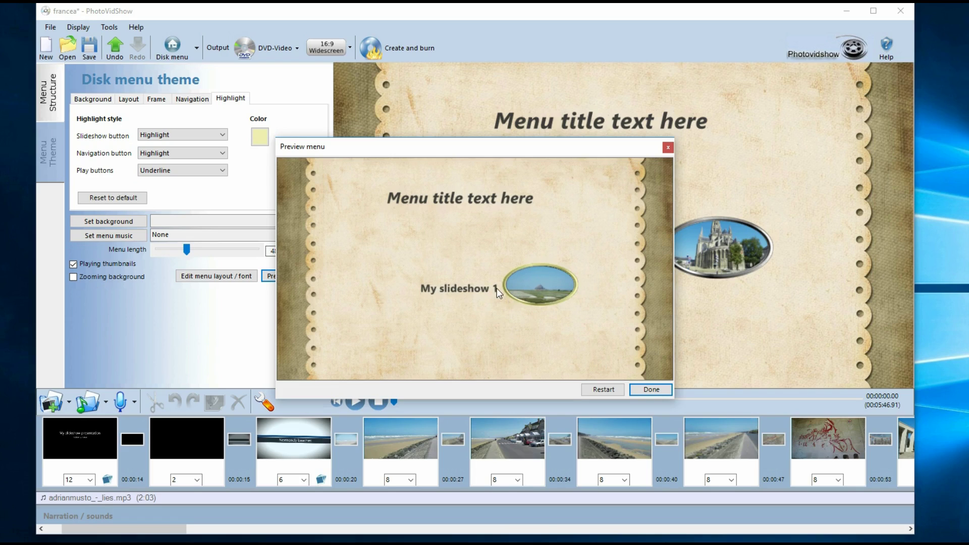
left_click(651, 389)
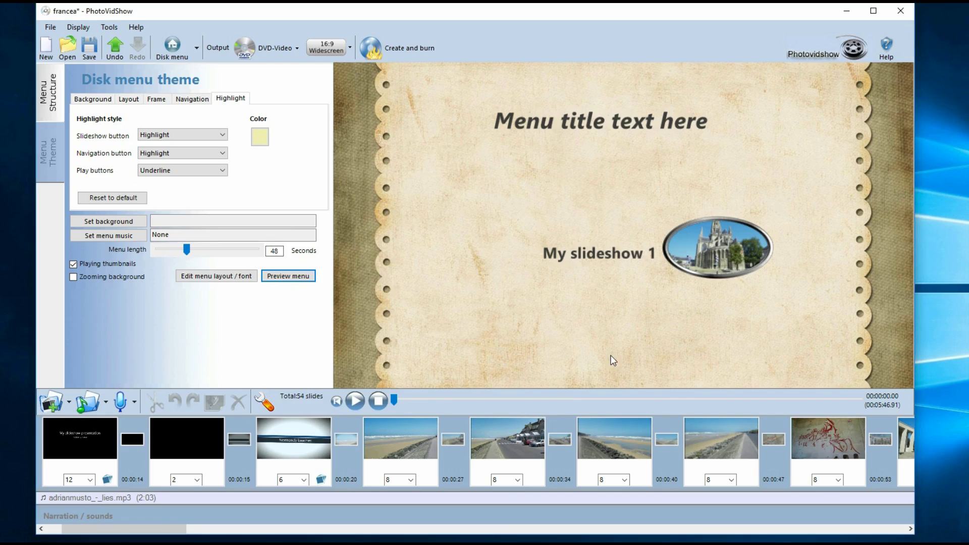
Change the menu highlight colour to the blue-violet basic colour and check it in a menu preview
left_click(260, 138)
left_click(593, 158)
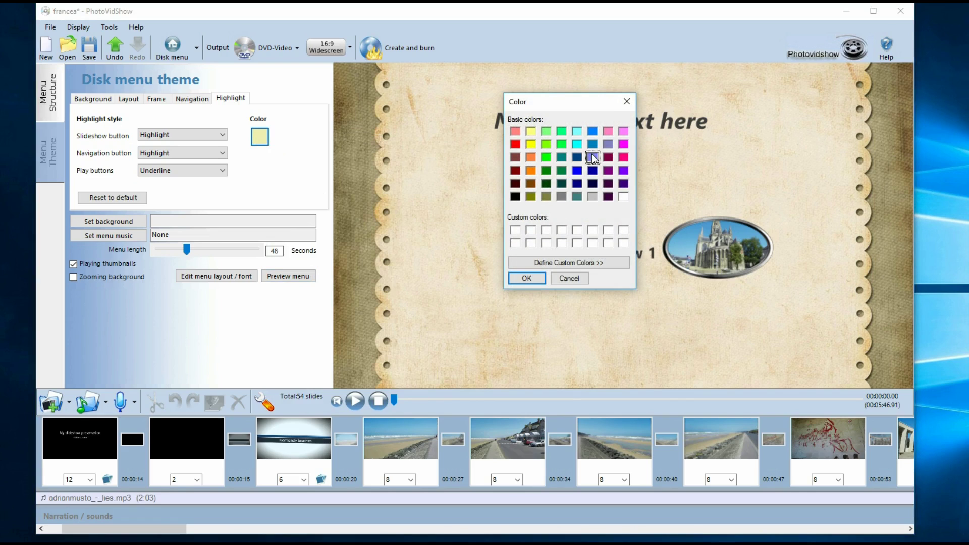
left_click(524, 279)
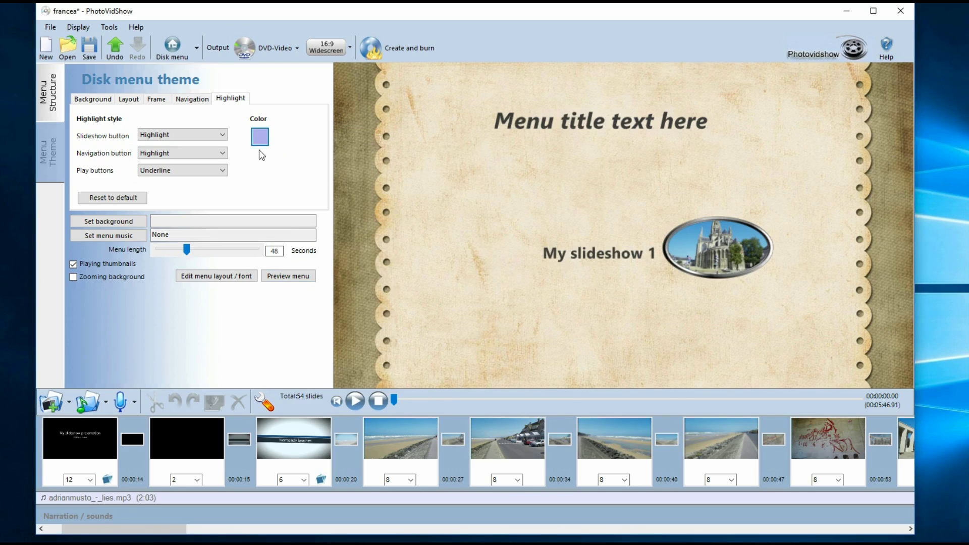
left_click(295, 277)
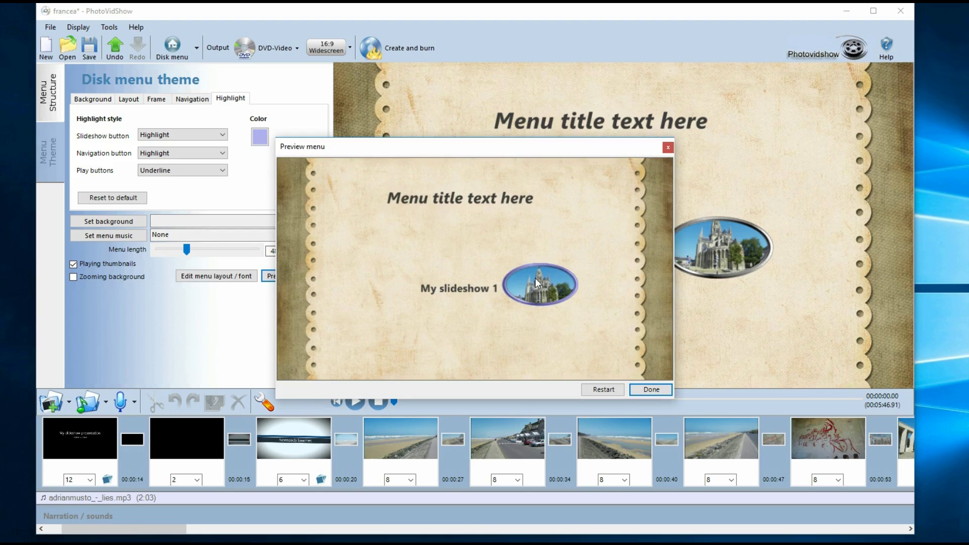
left_click(657, 390)
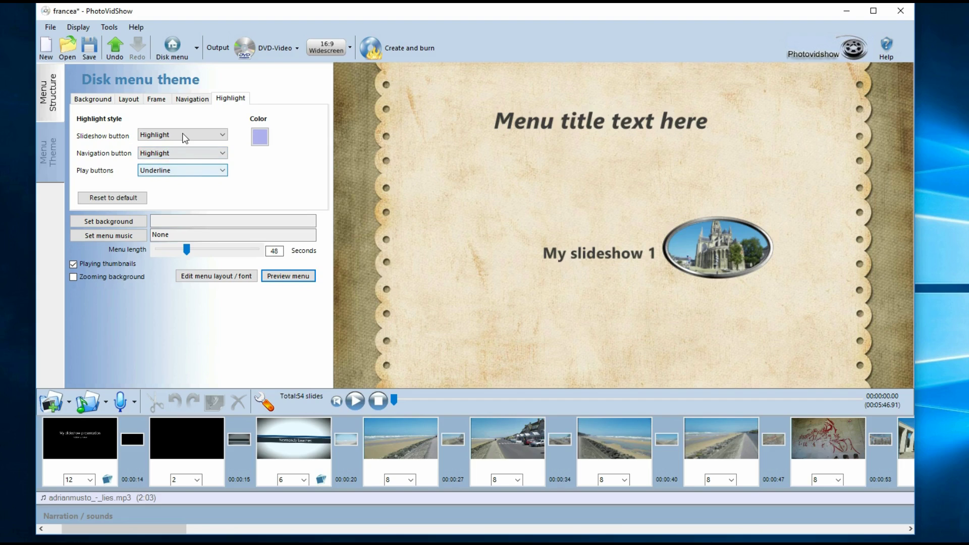
Preview the disk menu with its playing thumbnail, restarting the preview once
left_click(103, 101)
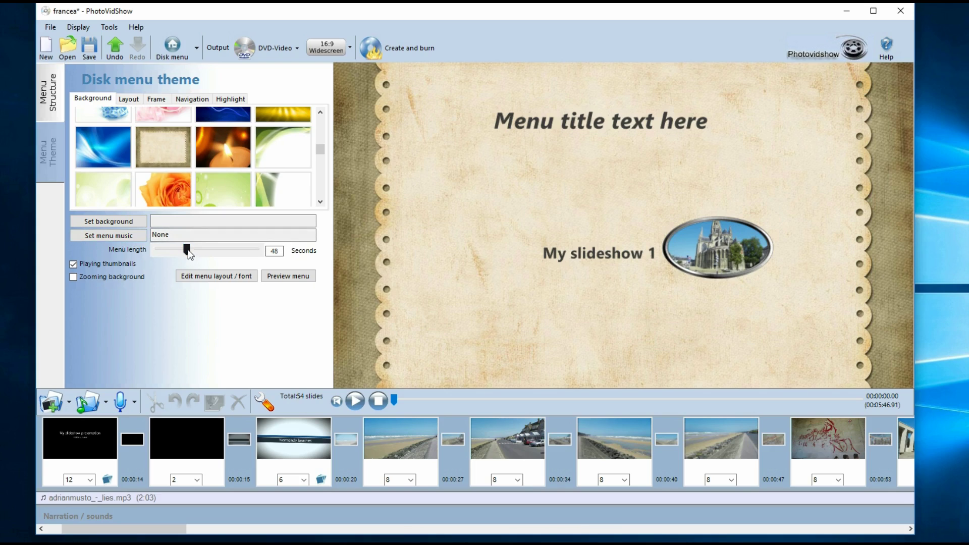
left_click(282, 277)
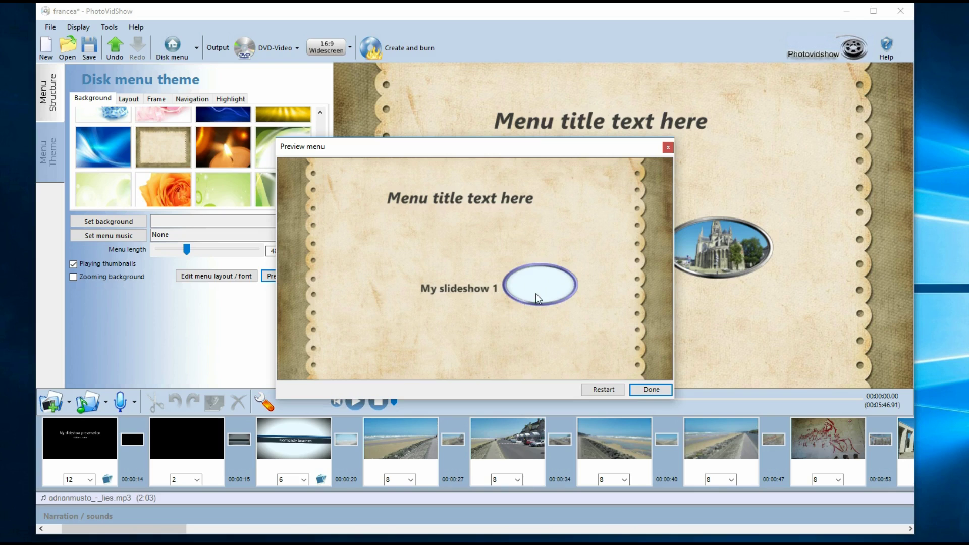
left_click(602, 389)
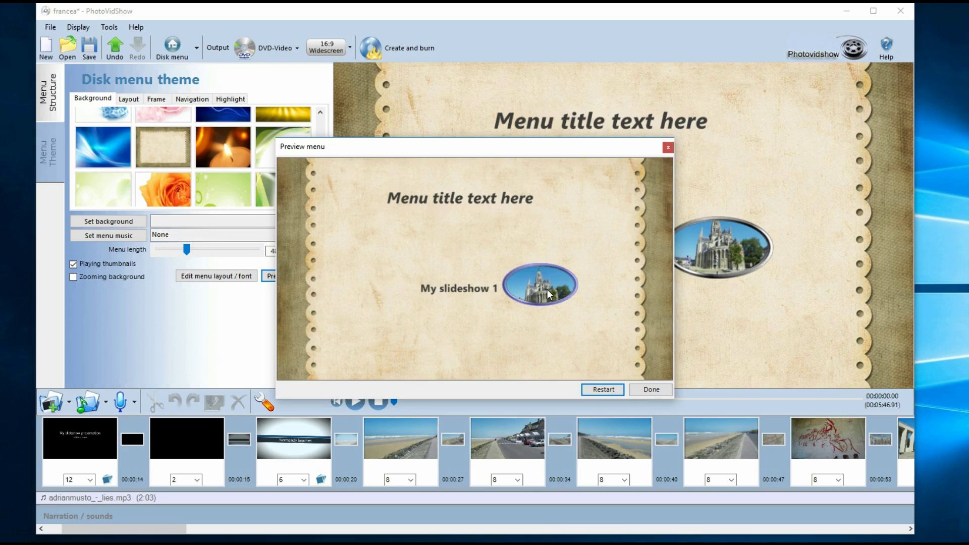
left_click(652, 390)
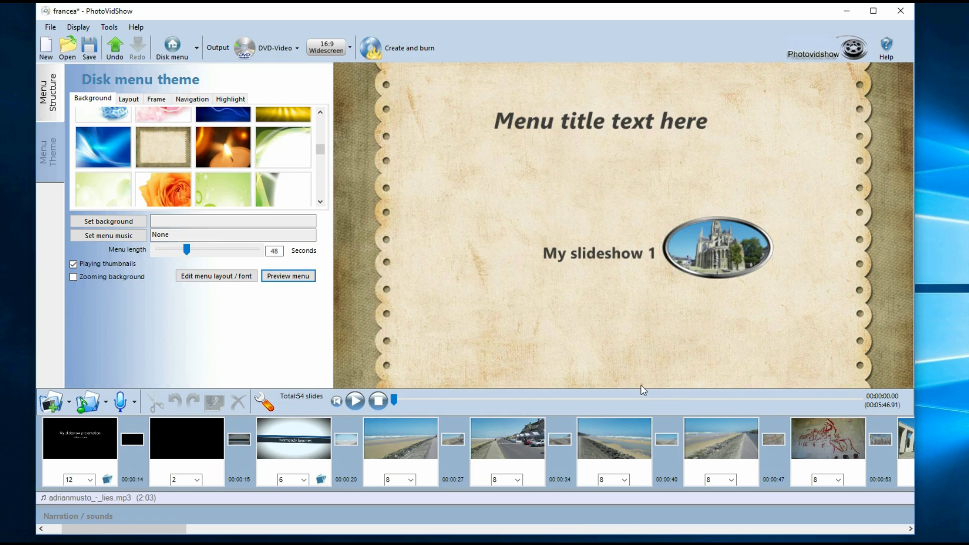
Set the slide showing the distant Mont St Michel across the fields as the menu thumbnail and preview the menu
left_click_drag(101, 529, 452, 540)
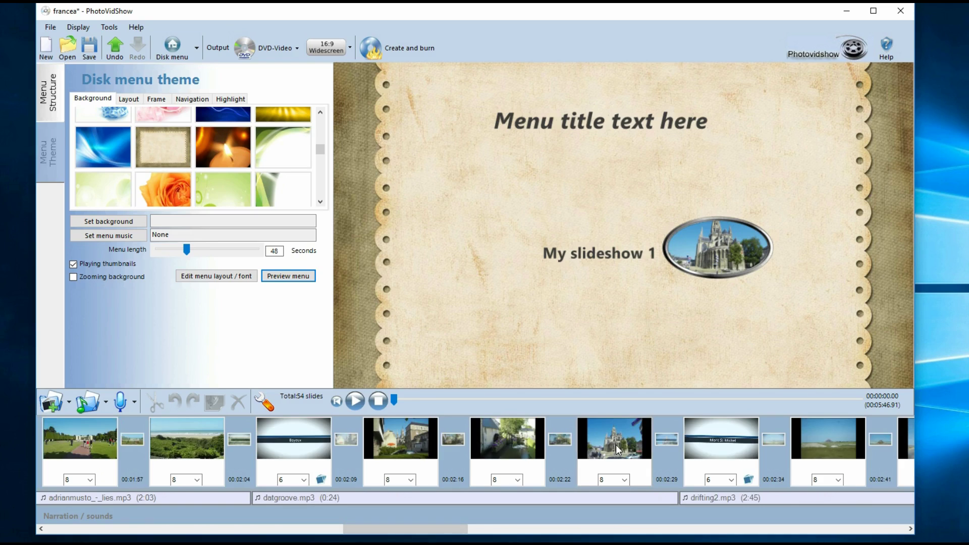
left_click(397, 435)
left_click(498, 445)
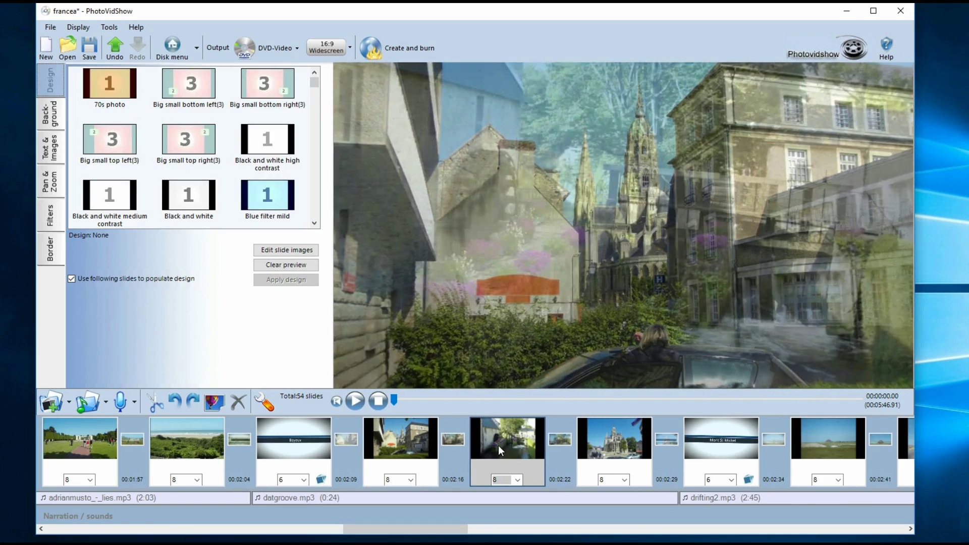
left_click(809, 449)
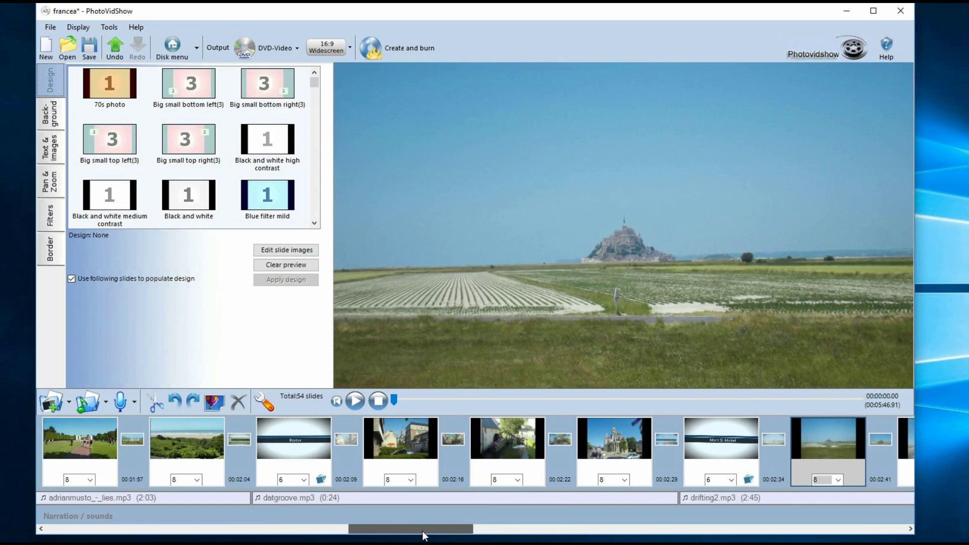
left_click_drag(381, 528, 442, 528)
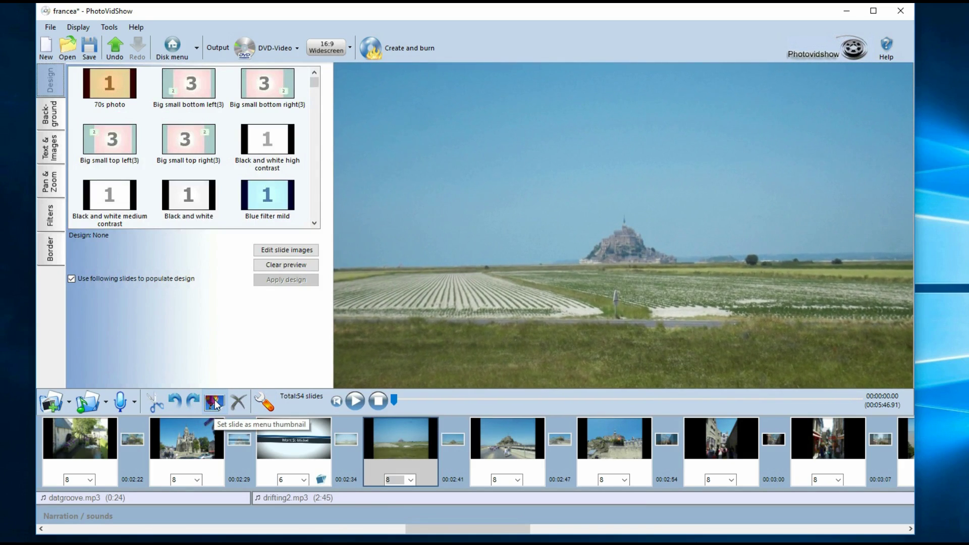
left_click(215, 402)
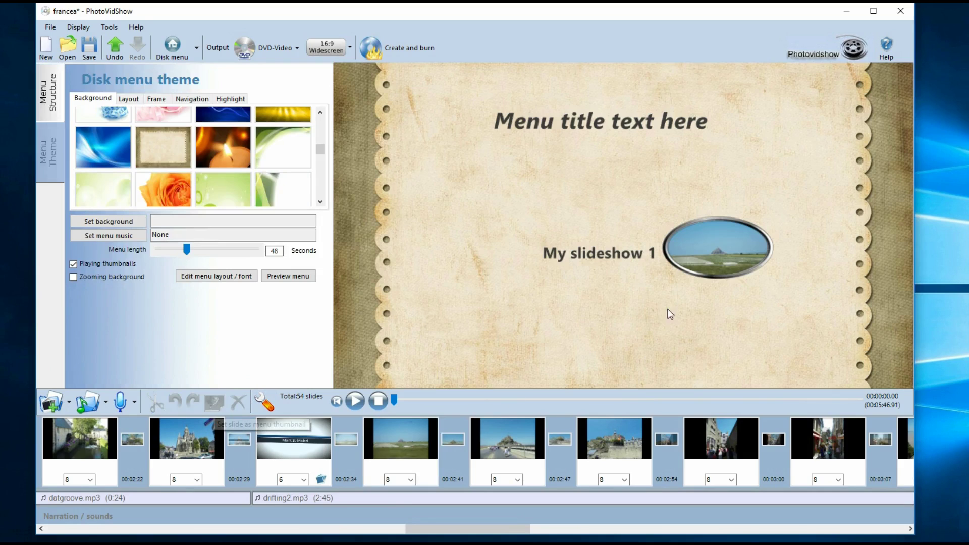
left_click(302, 277)
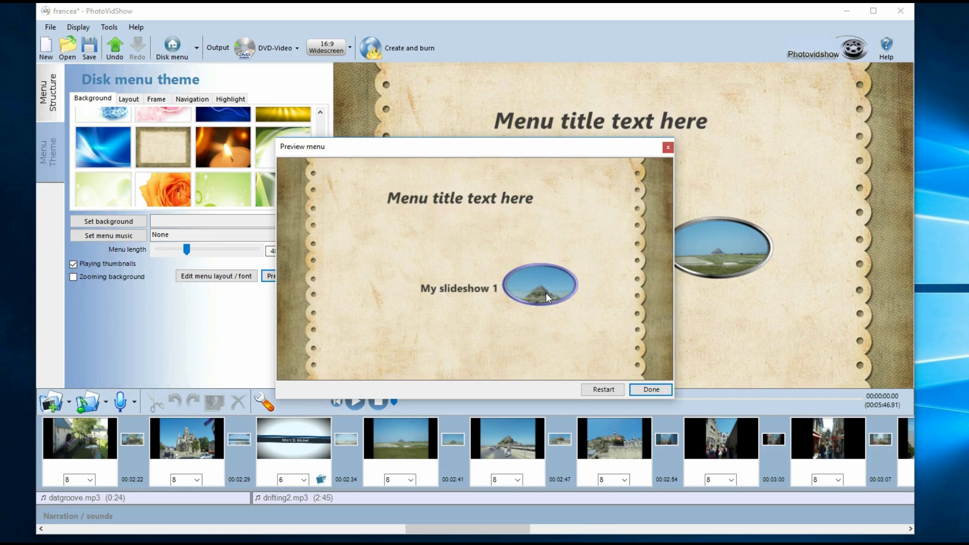
left_click(654, 390)
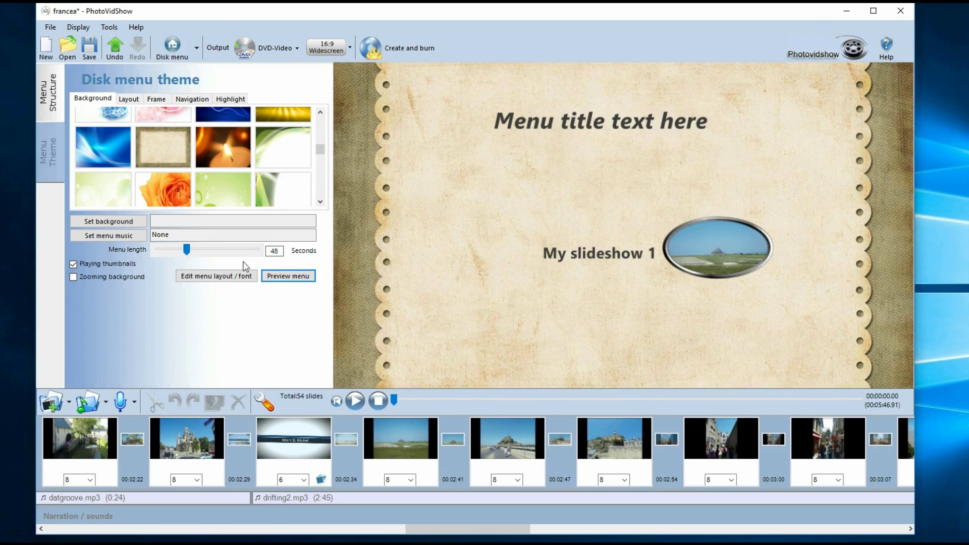
Turn off playing thumbnails and preview the menu with a still thumbnail
left_click(95, 264)
left_click(288, 277)
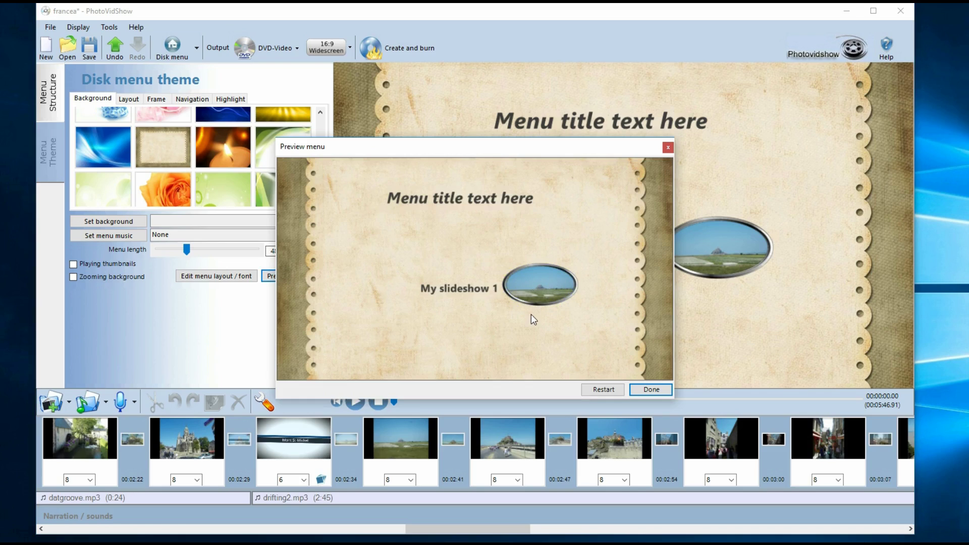
left_click(662, 389)
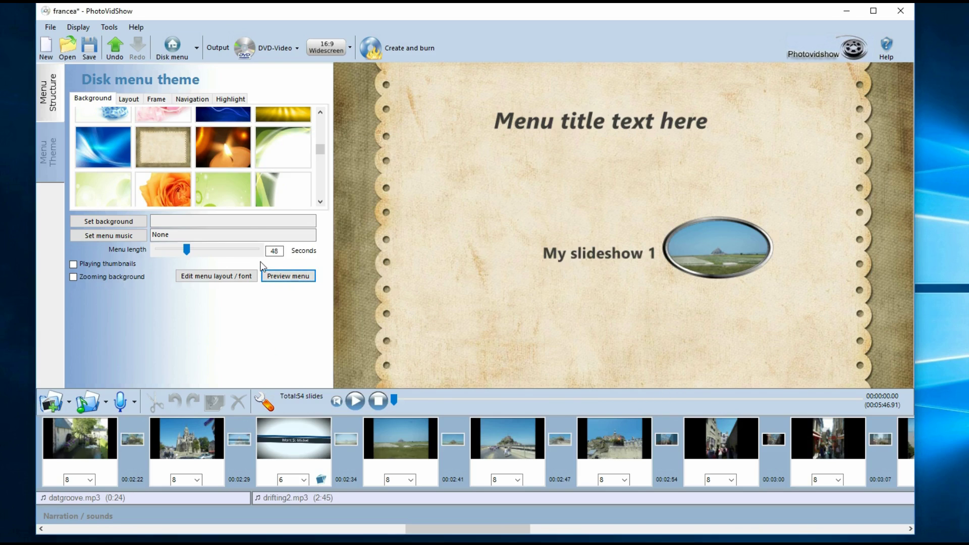
Try the zooming background in a menu preview, and switch back to a static background with playing thumbnails
left_click(185, 249)
left_click_drag(186, 249, 188, 250)
left_click(301, 276)
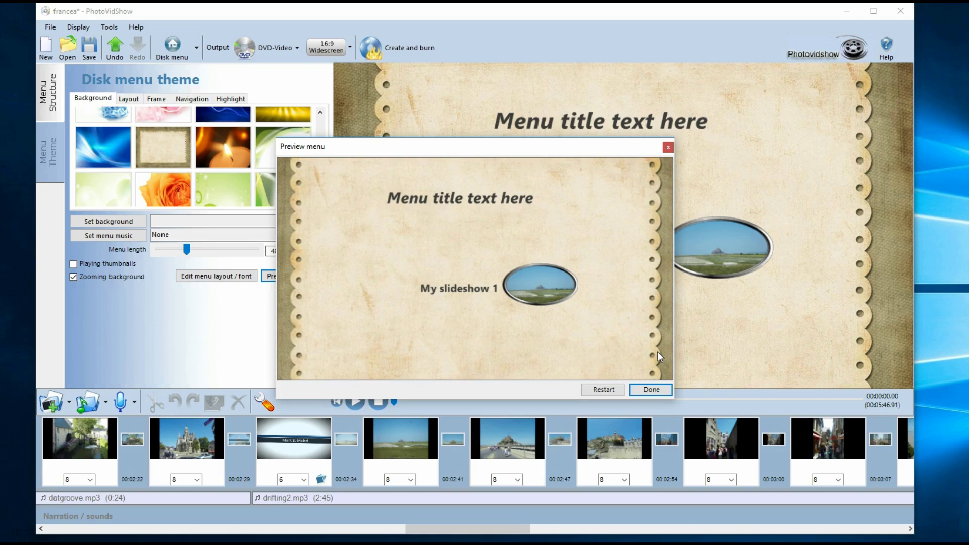
left_click(651, 390)
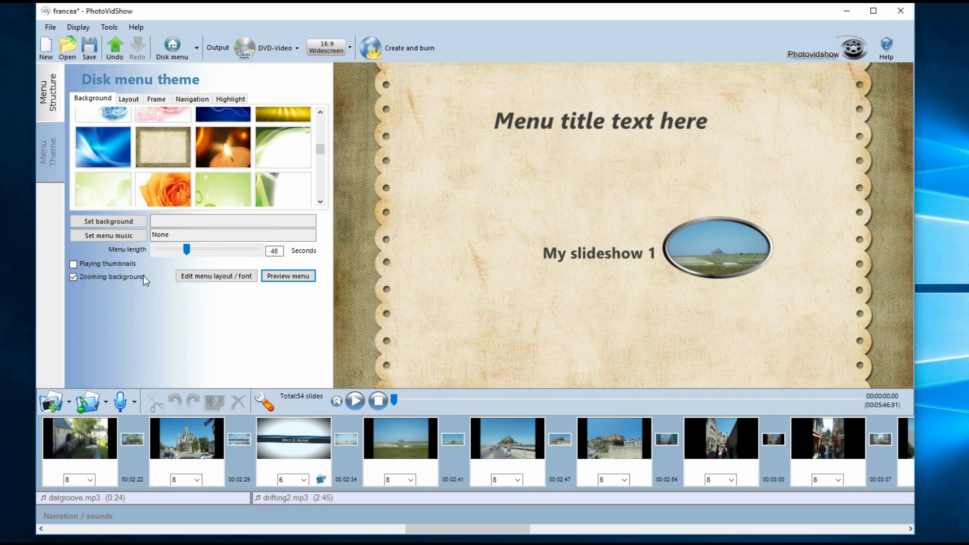
left_click(113, 277)
Replace the placeholder menu title with 'France holiday'
left_click(633, 122)
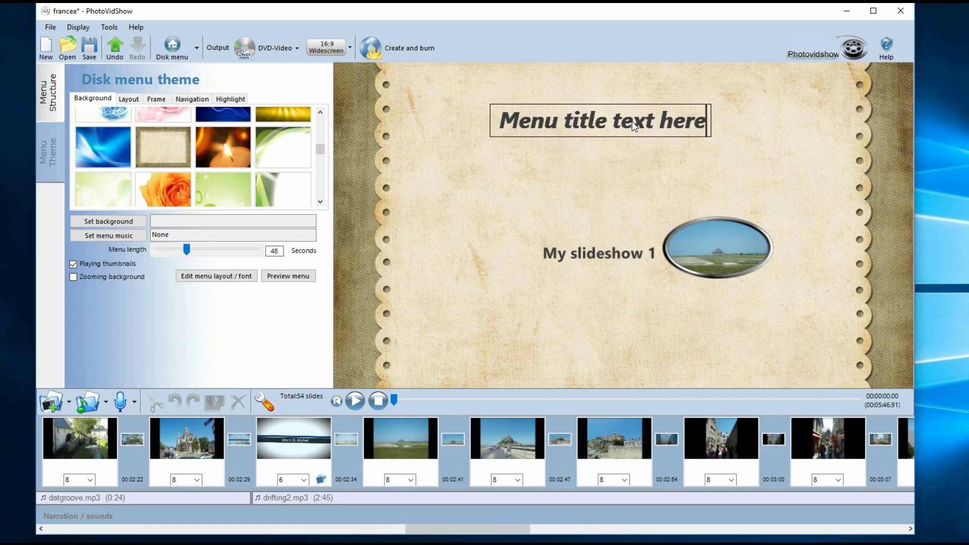
key("BackSpace")
key("BackSpace")
key("BackSpace")
key("BackSpace")
key("BackSpace")
key("BackSpace")
key("BackSpace")
key("BackSpace")
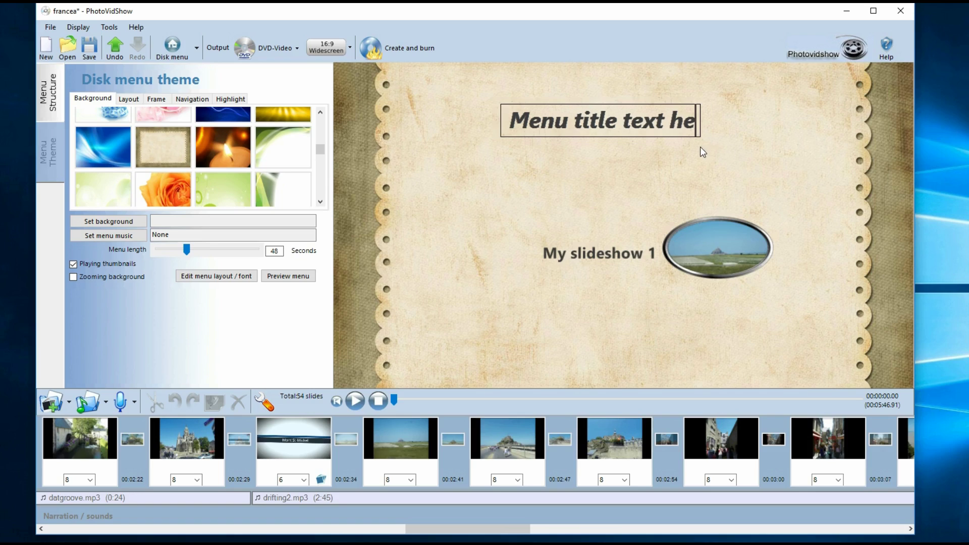
key("BackSpace")
key("BackSpace")
key("BackSpace")
key("BackSpace")
key("BackSpace")
key("BackSpace")
key("BackSpace")
key("BackSpace")
key("BackSpace")
key("BackSpace")
key("BackSpace")
key("BackSpace")
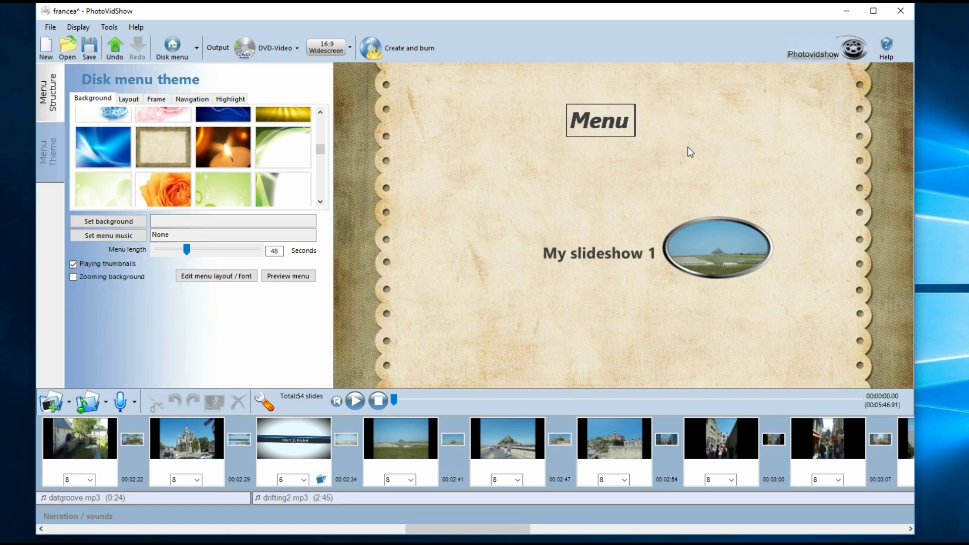
type("M")
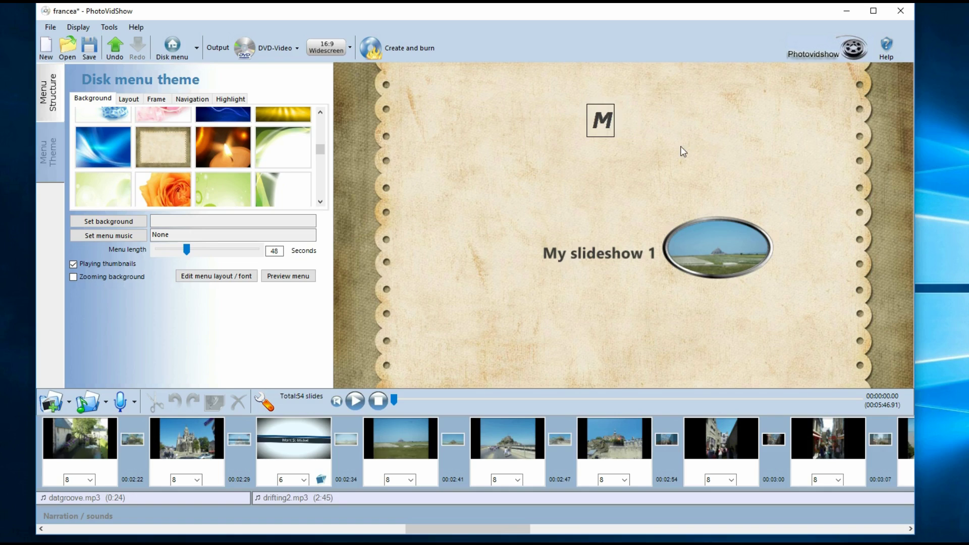
key("BackSpace")
type("France")
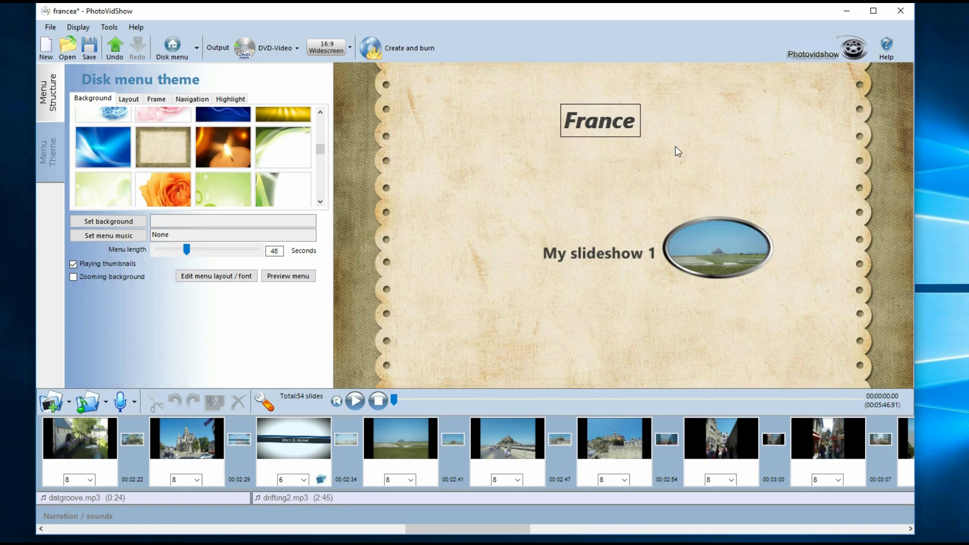
type(" holiday")
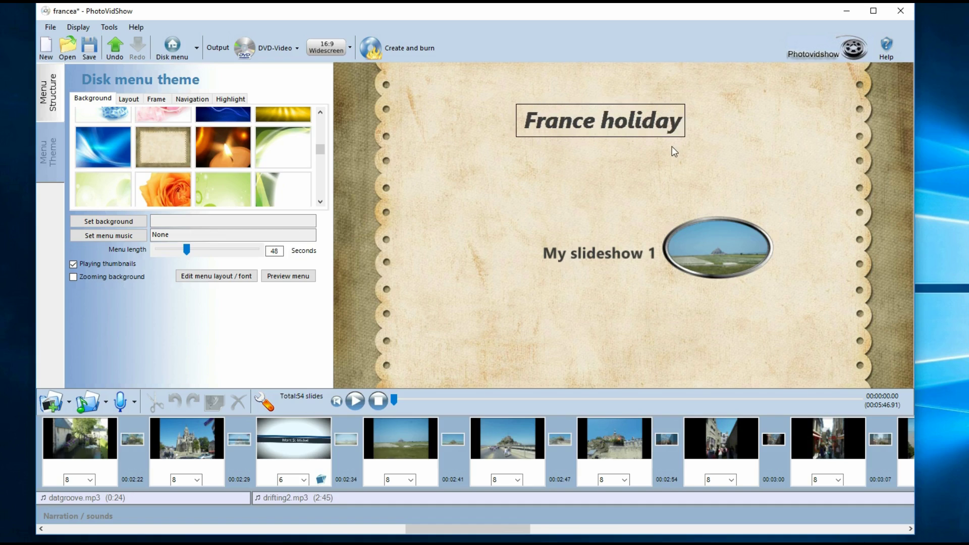
Change the label beside the slideshow thumbnail to 'Play slideshow' and preview the menu
left_click(618, 251)
left_click(619, 254)
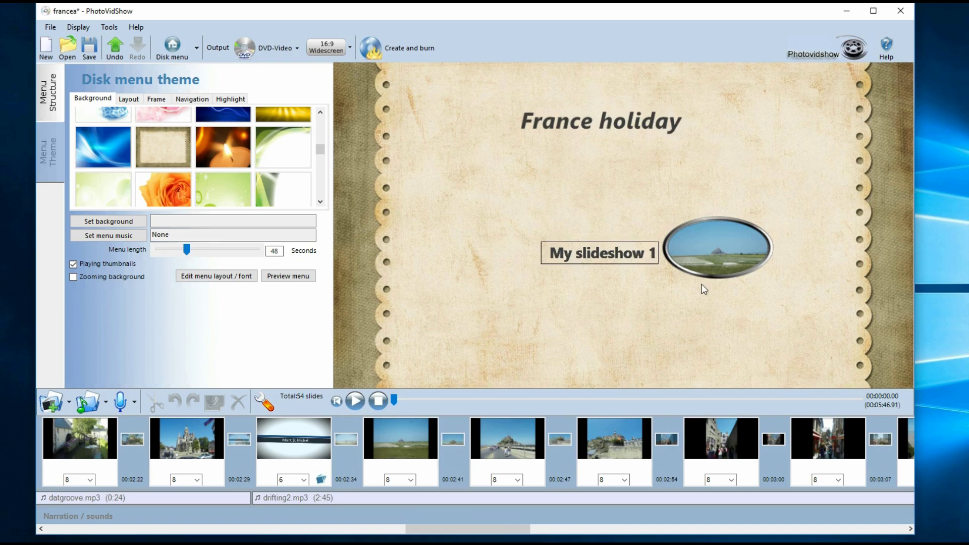
key("BackSpace")
key("BackSpace")
key("BackSpace")
key("BackSpace")
key("BackSpace")
key("BackSpace")
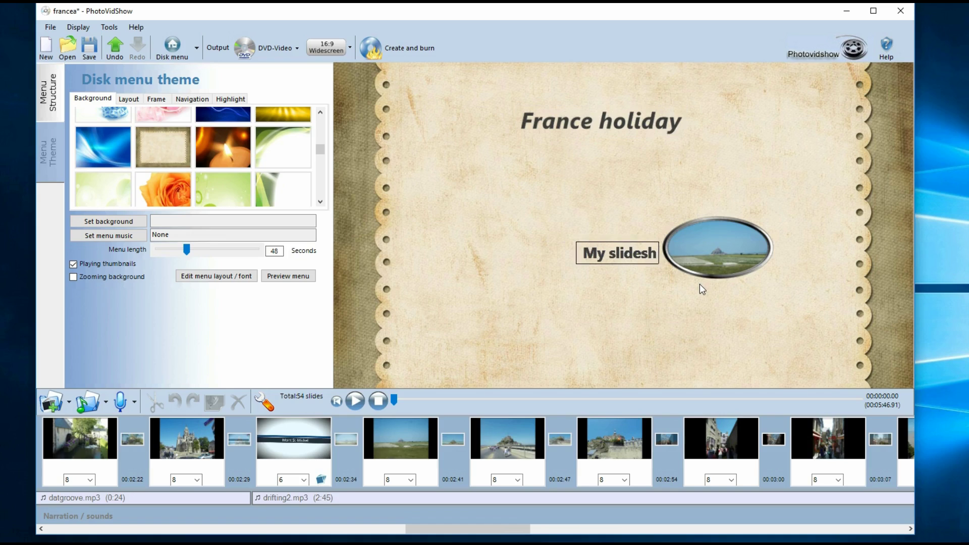
key("BackSpace")
key("BackSpace")
key("BackSpace")
key("BackSpace")
key("BackSpace")
key("BackSpace")
key("BackSpace")
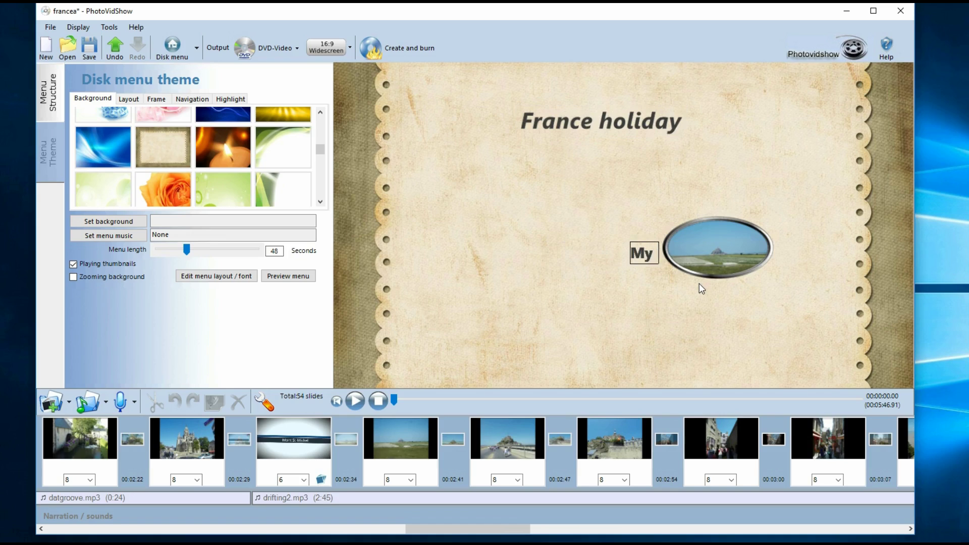
key("BackSpace")
type("Play slideshiw")
key("BackSpace")
key("BackSpace")
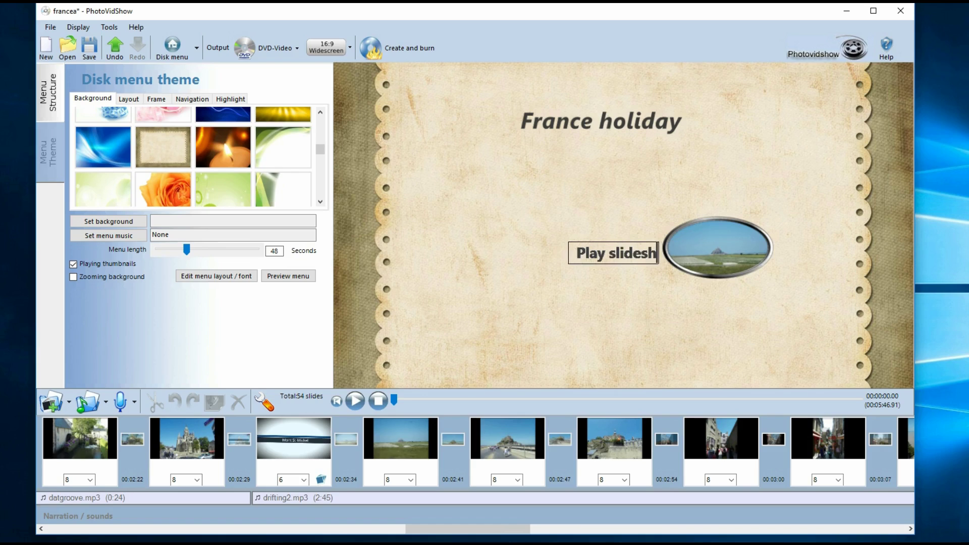
type("ow")
left_click(633, 209)
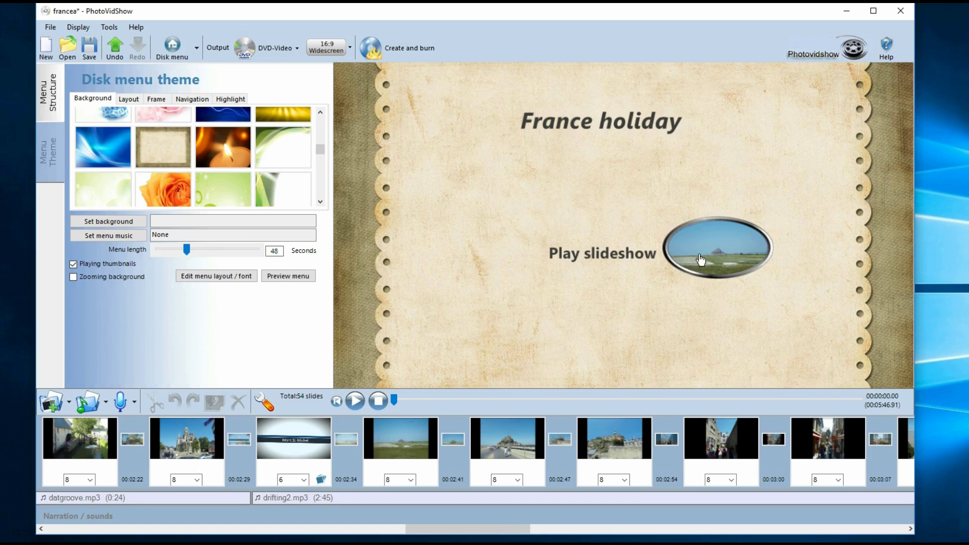
left_click(313, 280)
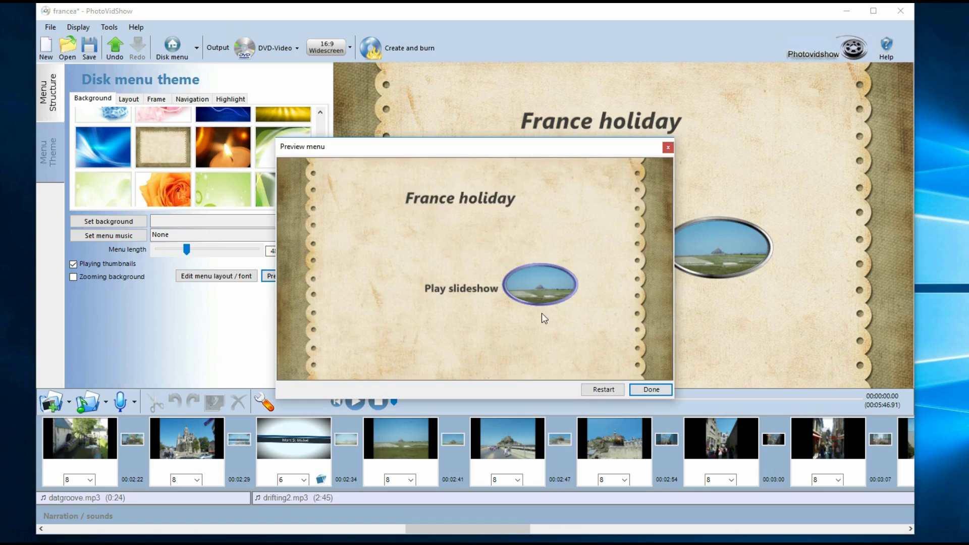
Close the menu preview, delete the 'France holiday' title and undo the deletion
left_click(662, 389)
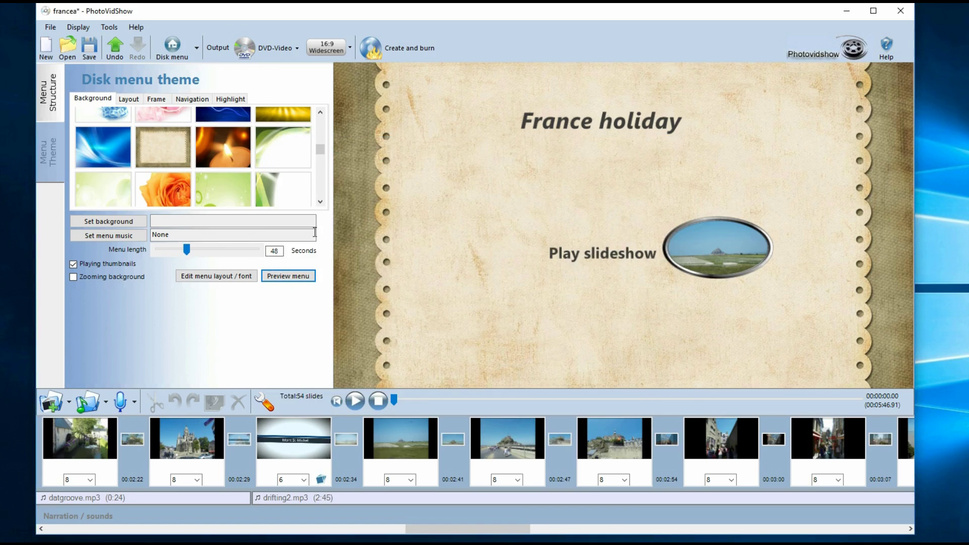
left_click(582, 125)
key("Delete")
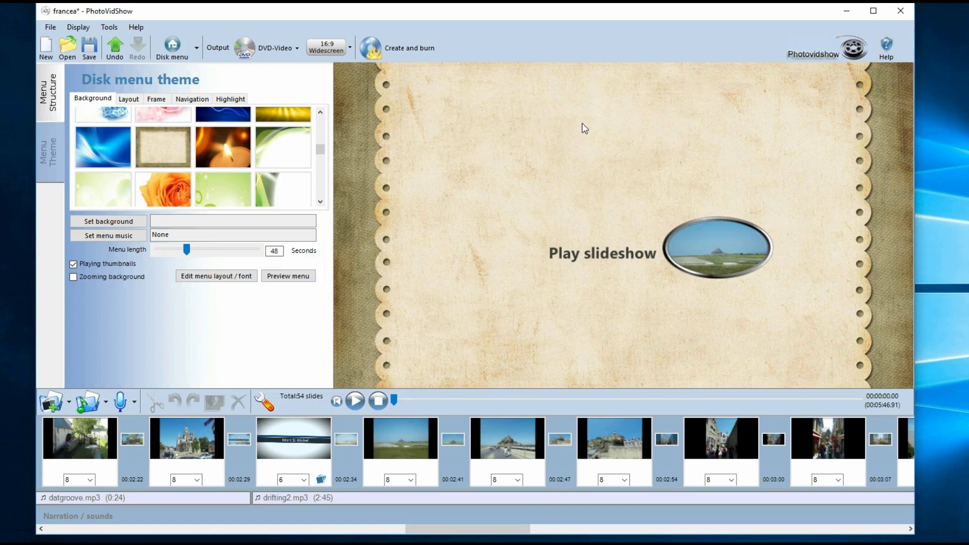
key("ctrl+z")
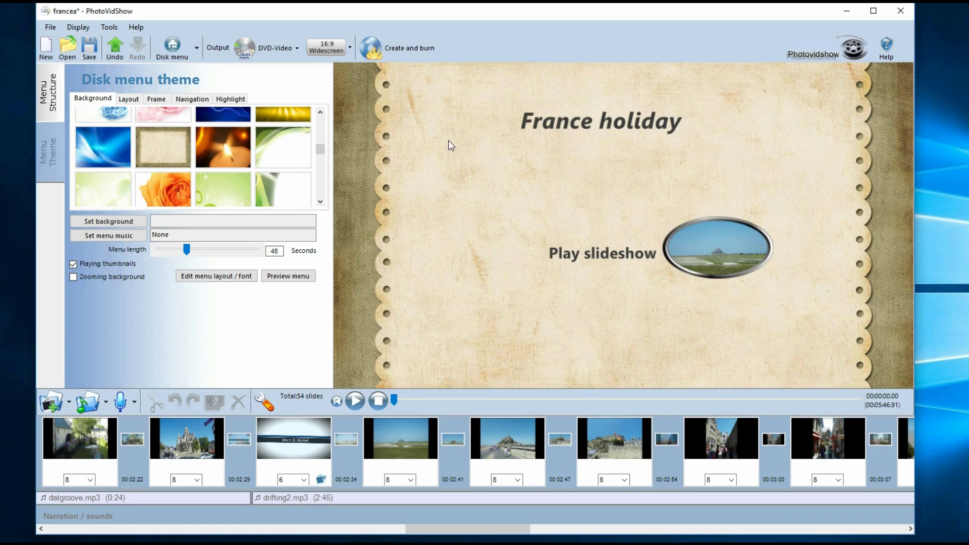
Add the trial text 'fwefwef' to the cathedral slide, reposition it over the sky and delete it
left_click(242, 277)
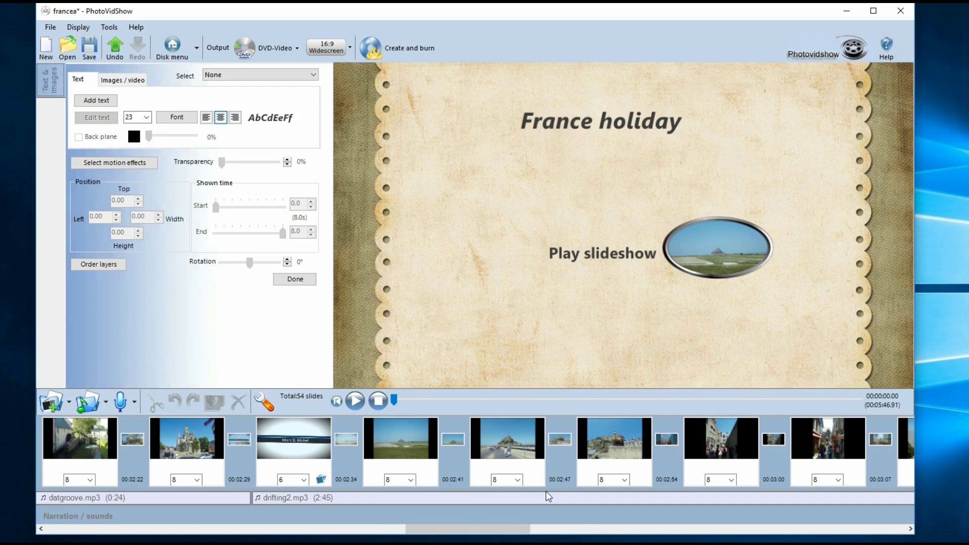
left_click(194, 440)
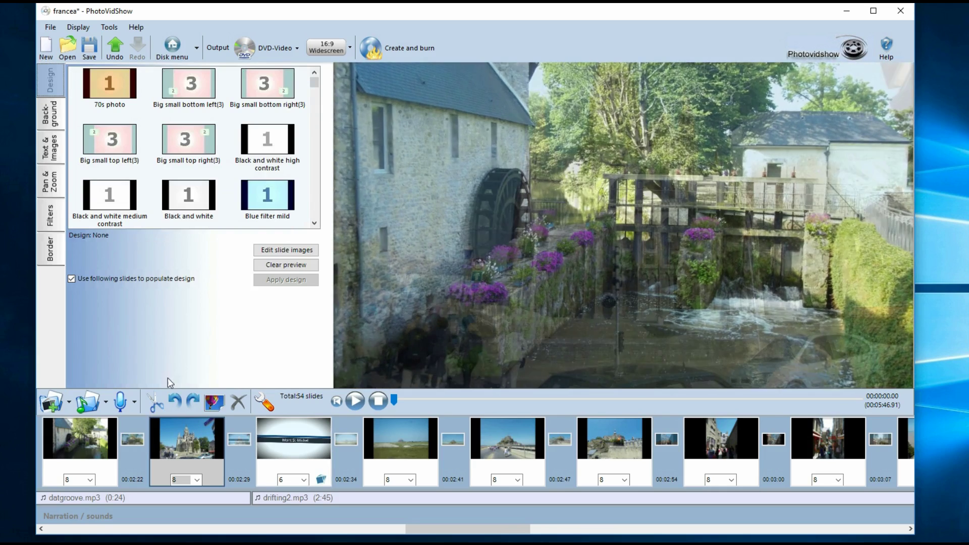
left_click(50, 149)
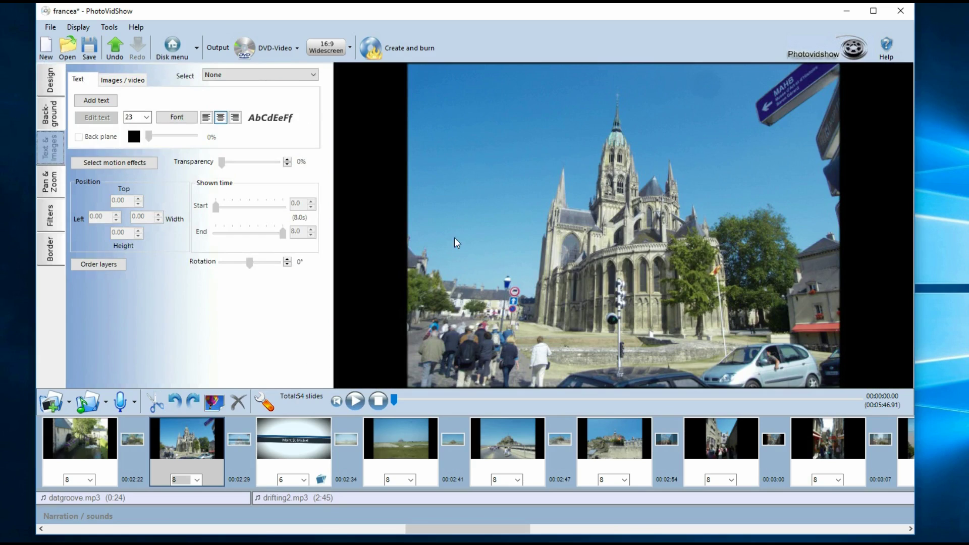
left_click(511, 147)
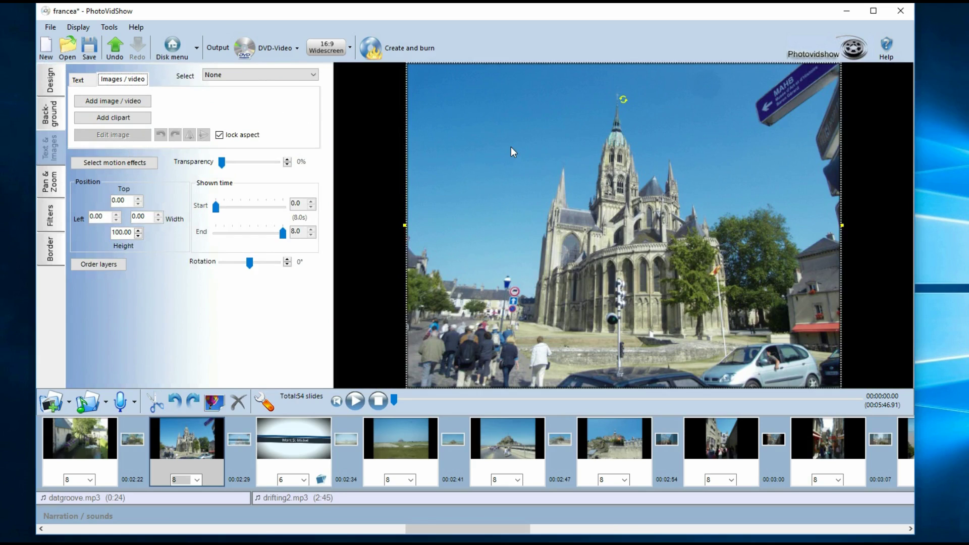
type("fwefwef")
left_click_drag(512, 168, 462, 241)
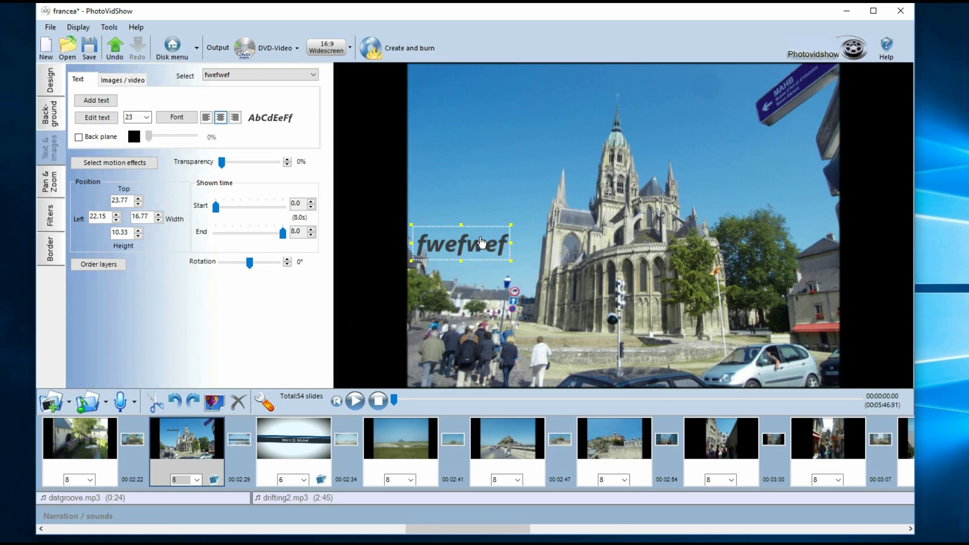
right_click(480, 234)
left_click(509, 329)
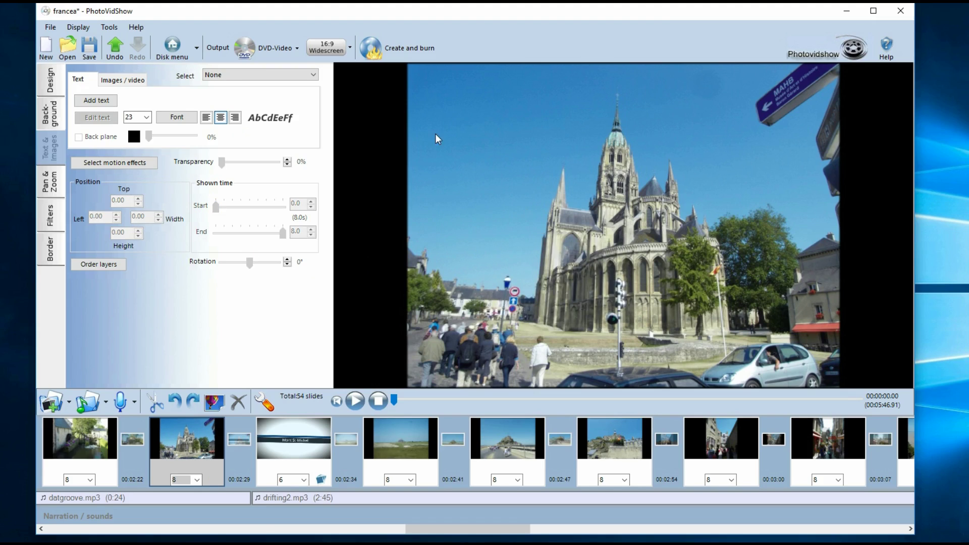
Open the disk menu's layout for editing and enlarge the 'France holiday' title to font size 38
left_click(174, 45)
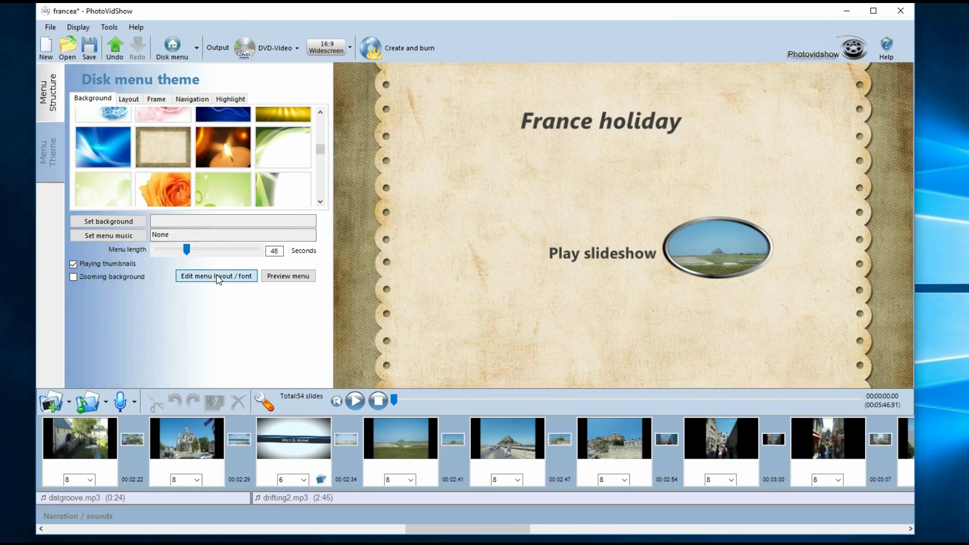
left_click(210, 275)
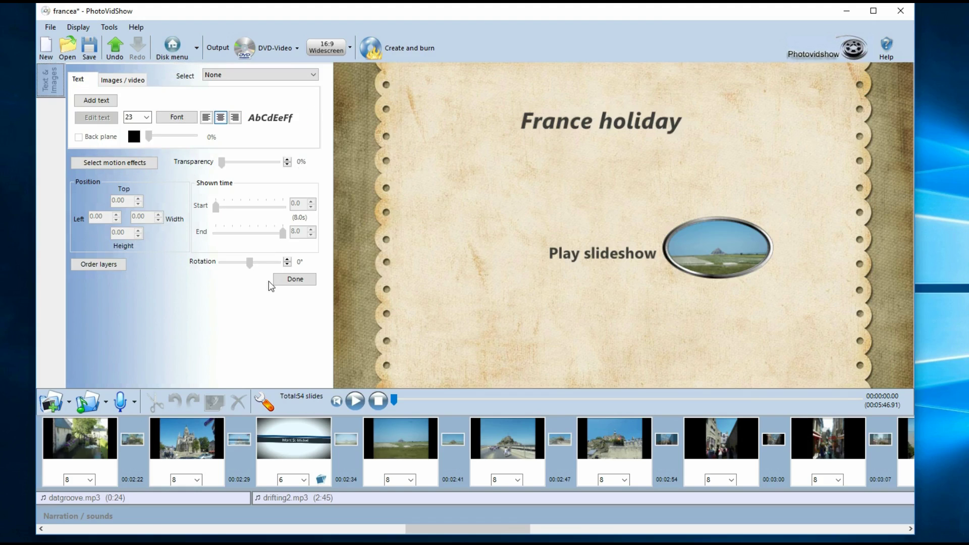
left_click(582, 123)
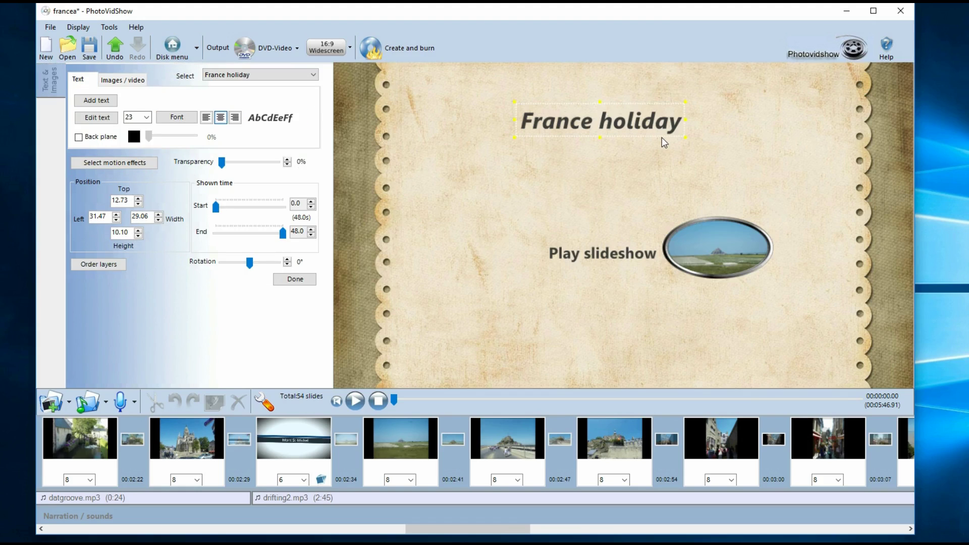
left_click_drag(685, 138, 638, 138)
Set the 'France holiday' title's font to Segoe UI Light and its transparency to 25%
left_click(177, 117)
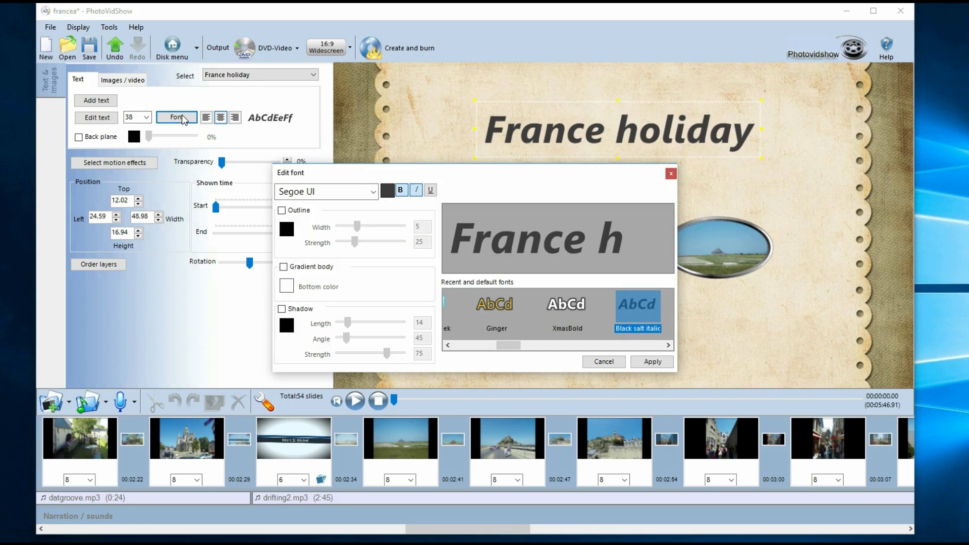
left_click(374, 192)
scroll(365, 279, "up", 8)
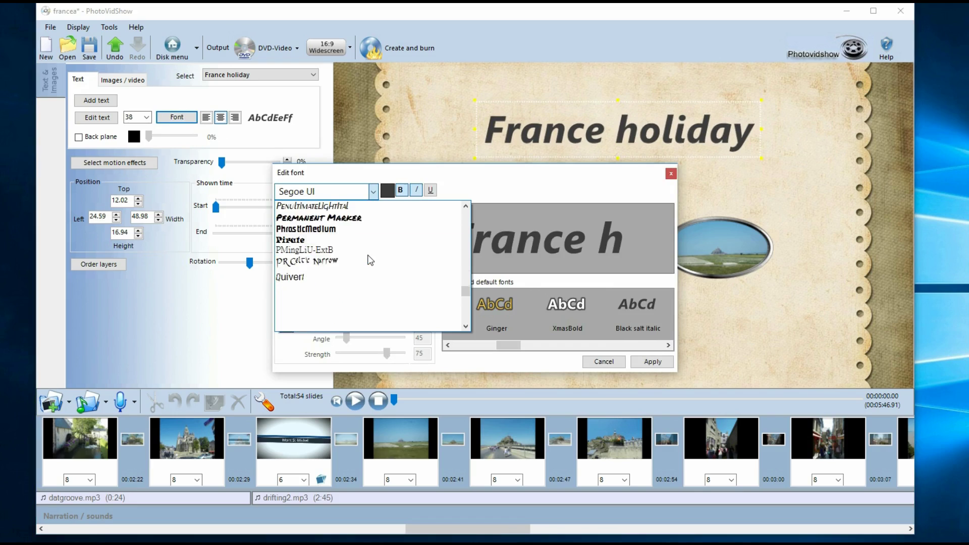
scroll(362, 275, "down", 6)
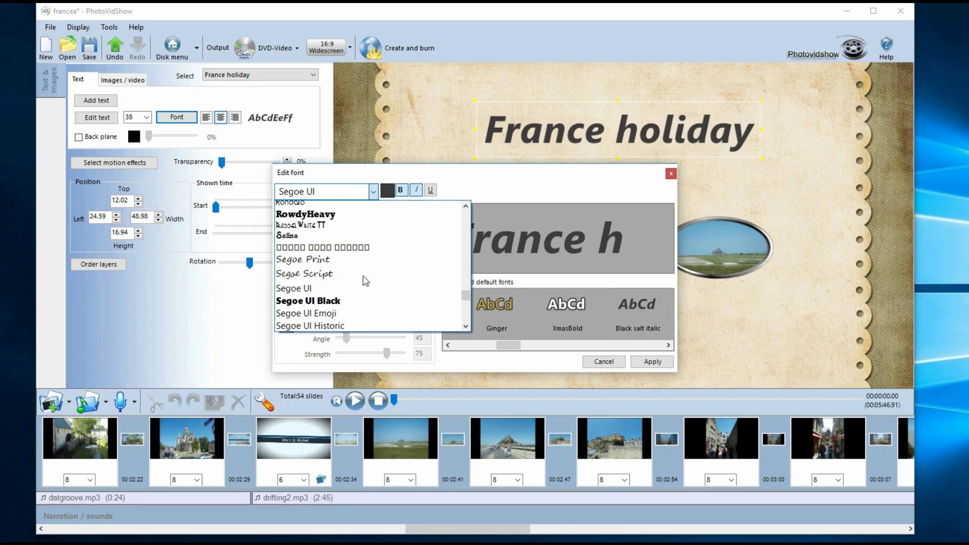
left_click(353, 298)
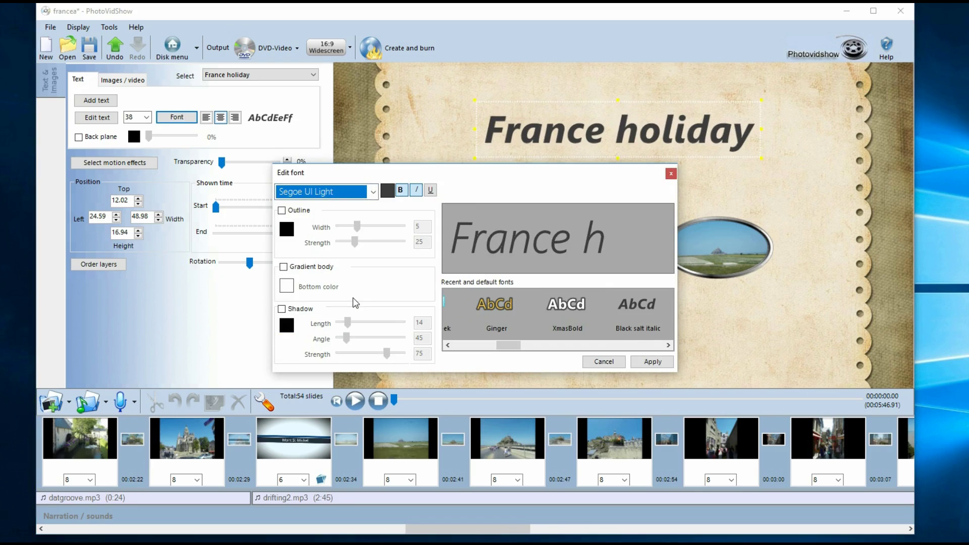
left_click(664, 362)
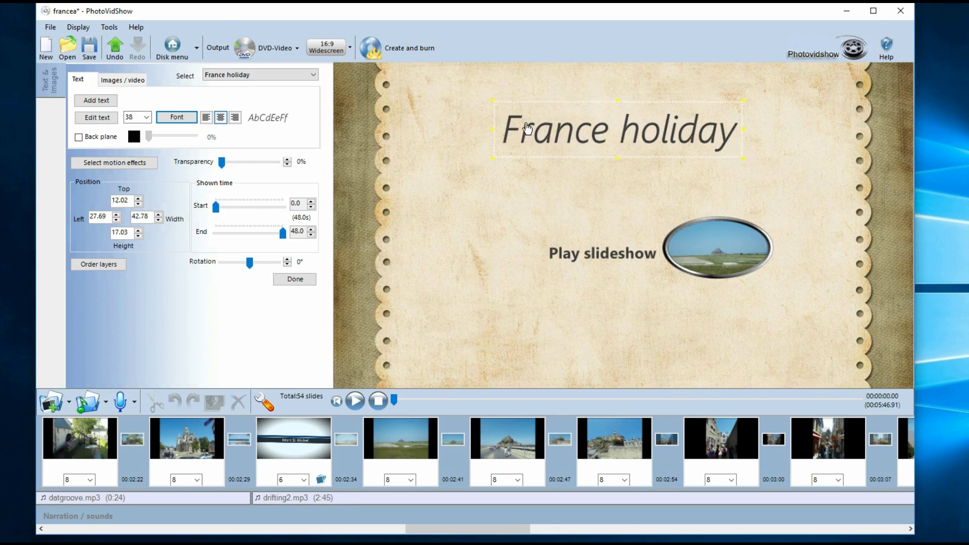
left_click_drag(221, 163, 239, 168)
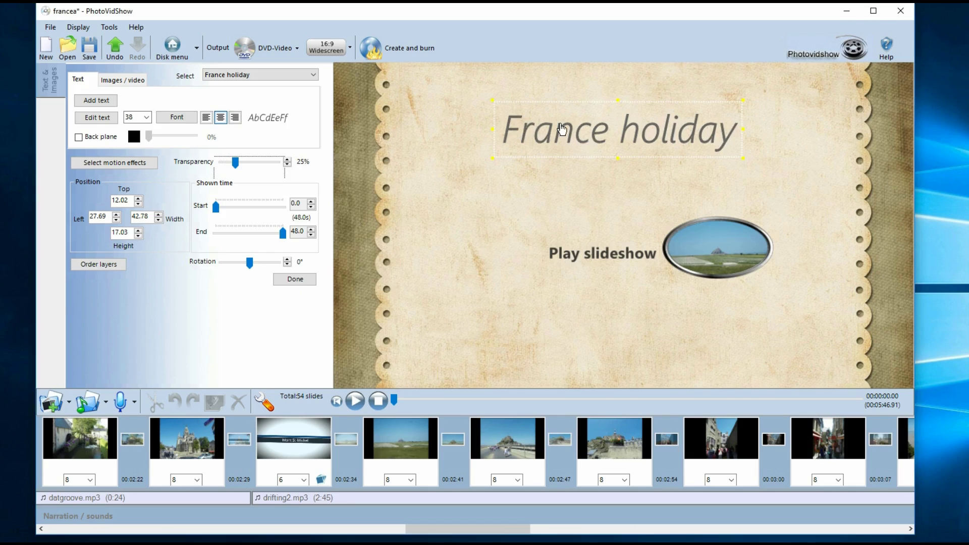
Change the 'Play slideshow' label to italic Segoe UI Semilight and nudge it slightly up and away from the thumbnail
left_click(571, 256)
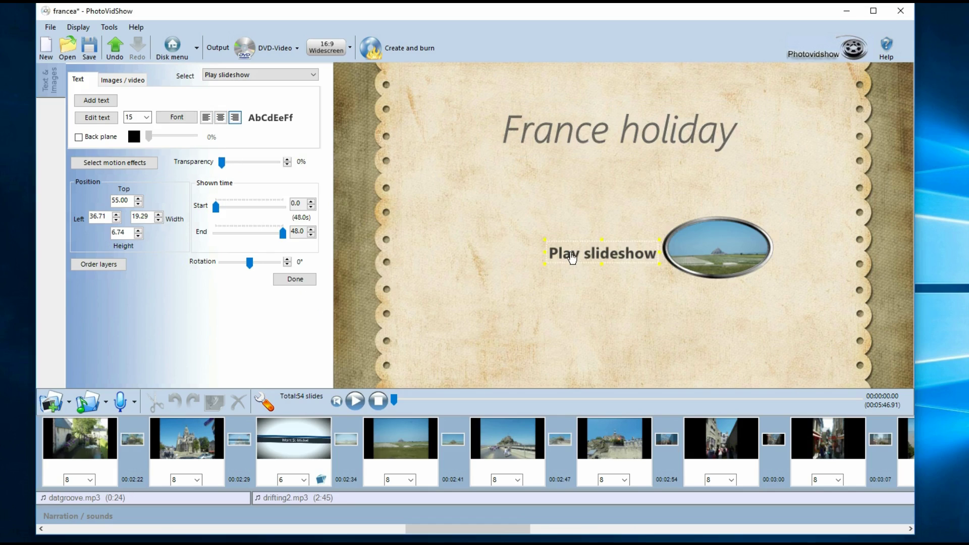
left_click(181, 117)
left_click(373, 192)
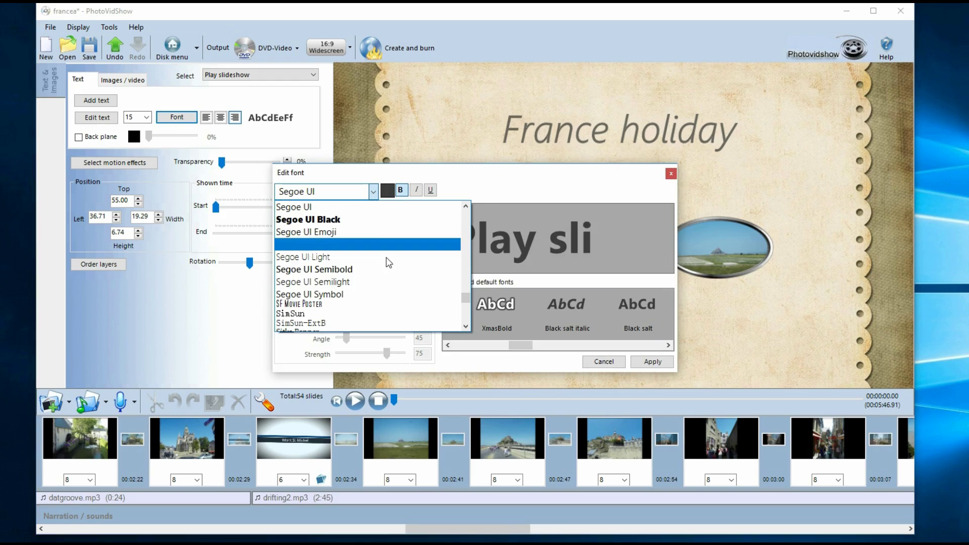
scroll(408, 302, "up", 1)
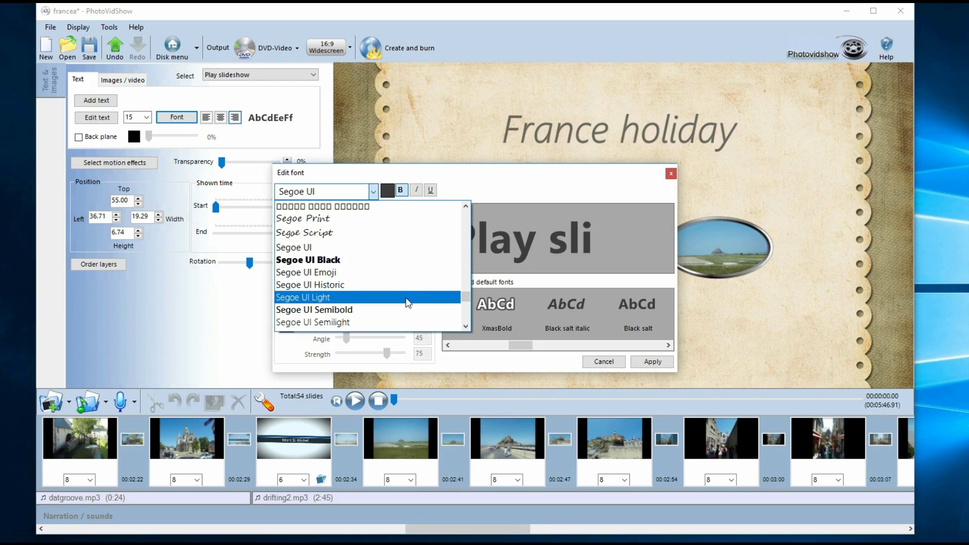
left_click(368, 320)
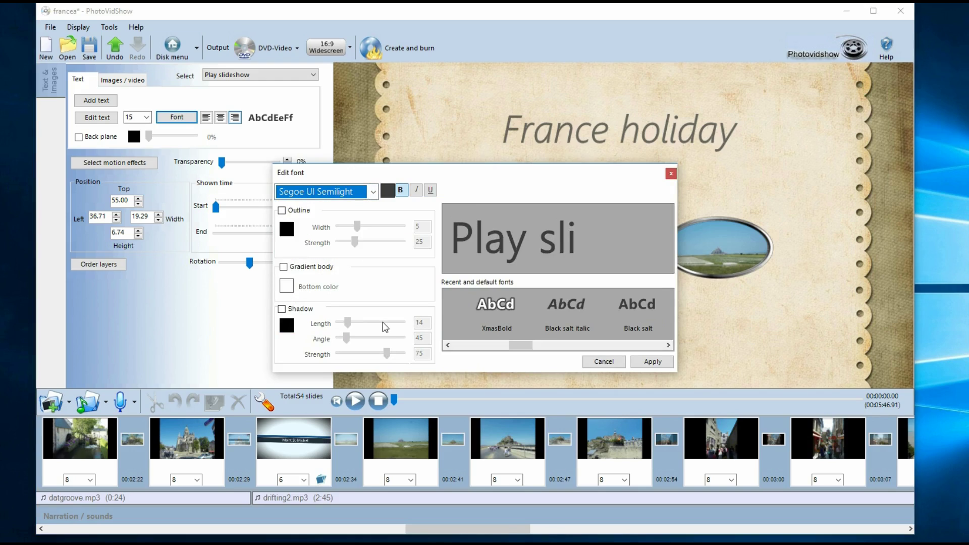
left_click(416, 190)
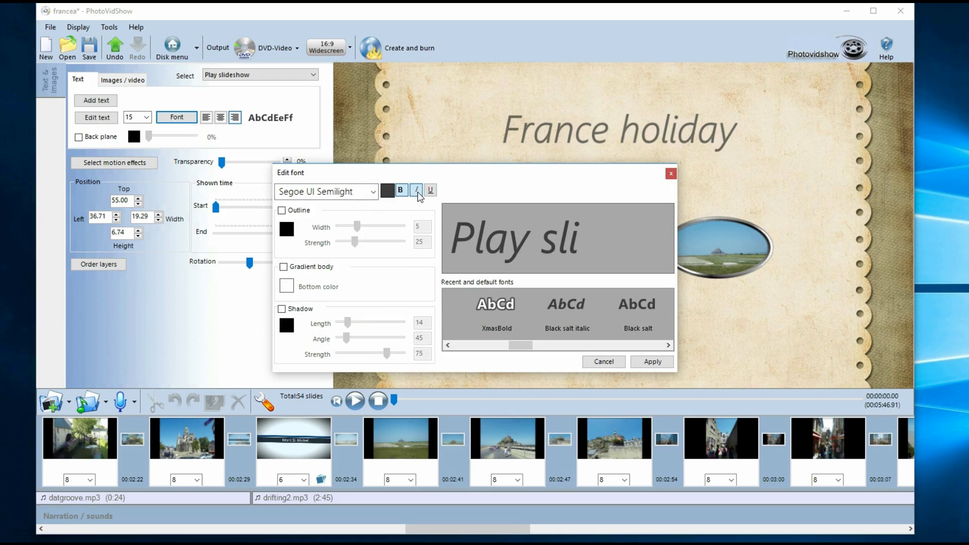
left_click(652, 362)
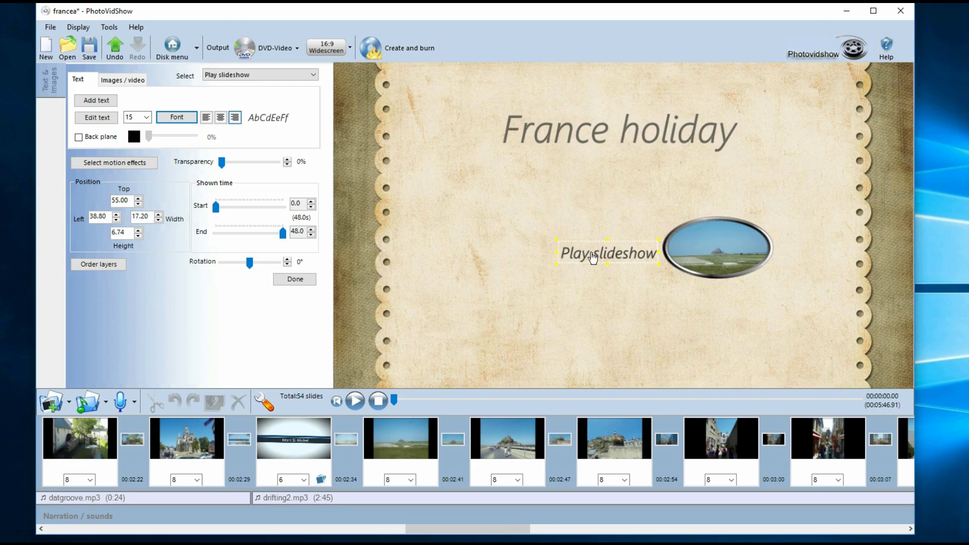
left_click_drag(592, 255, 588, 251)
left_click(589, 212)
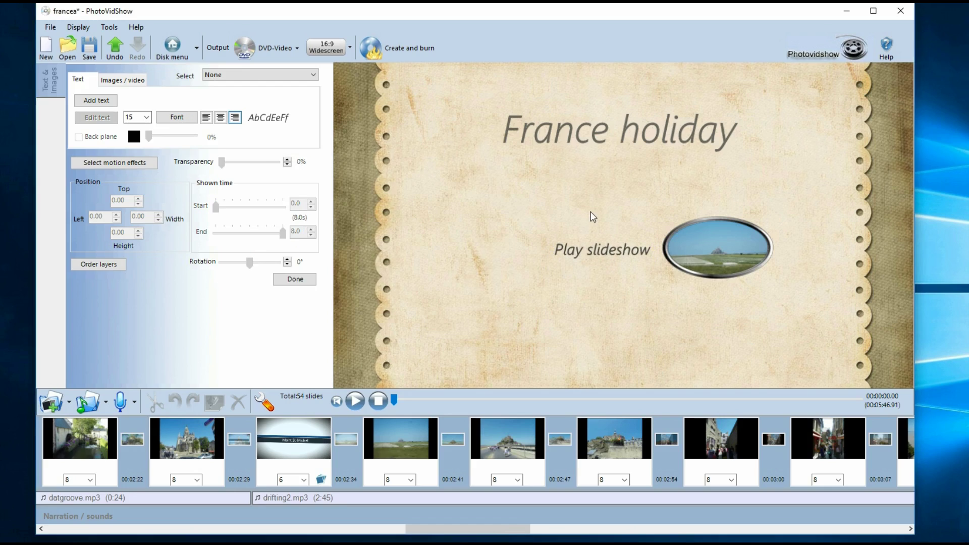
Browse the clipart library and open the image or video file picker without adding anything to the menu
left_click(123, 82)
left_click(124, 121)
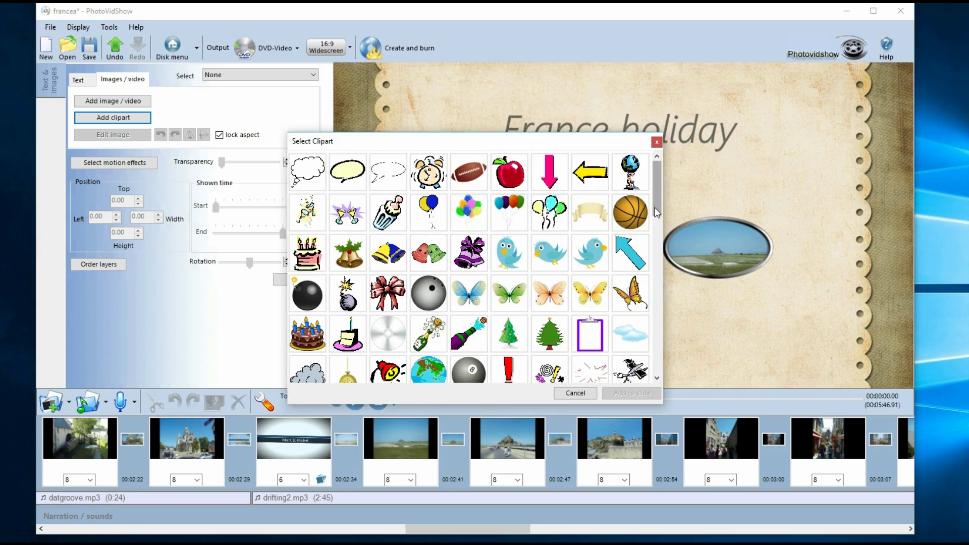
left_click_drag(657, 192, 659, 265)
left_click(593, 393)
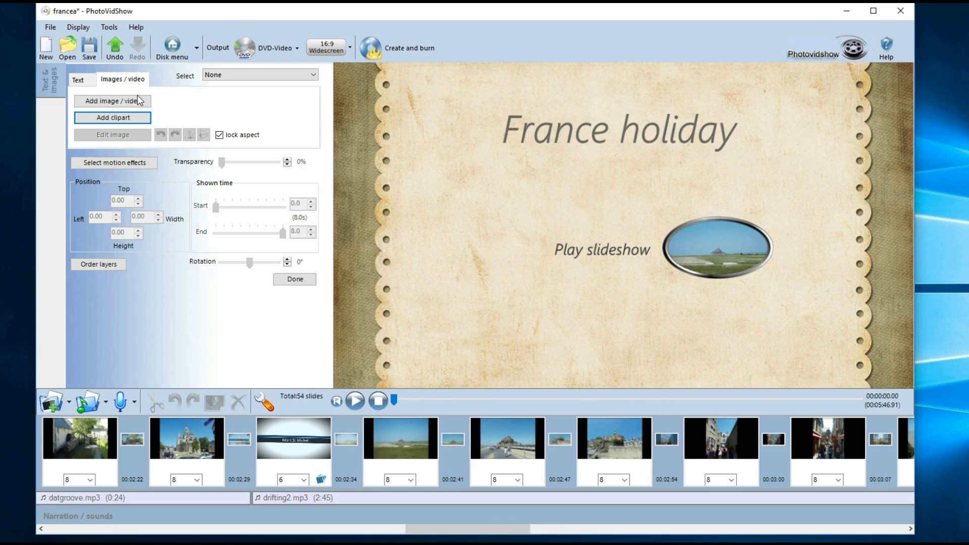
left_click(113, 101)
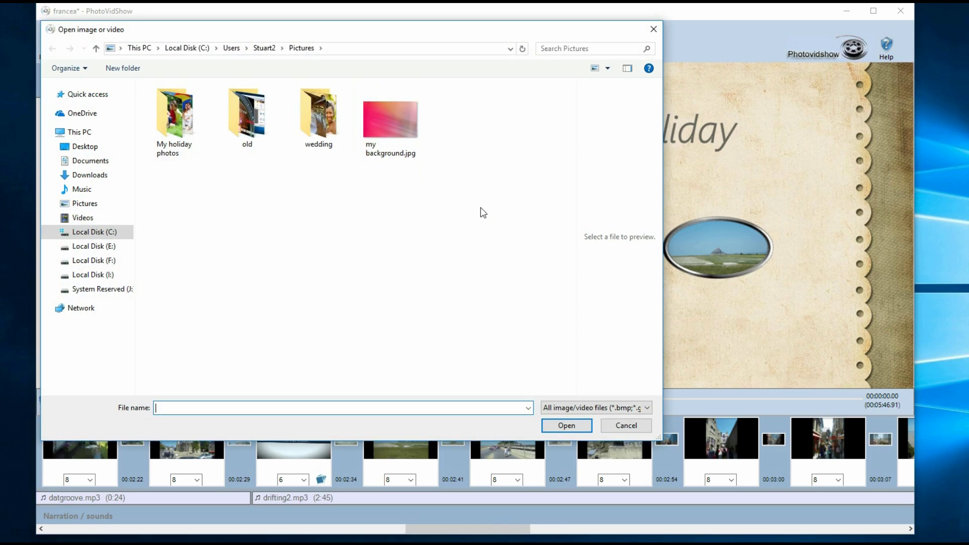
left_click(638, 423)
Enlarge the slideshow thumbnail to a width of about 21.3 and move it and its label side by side lower on the menu
left_click(89, 80)
left_click_drag(779, 283, 737, 308)
left_click(605, 251)
left_click_drag(611, 295, 619, 302)
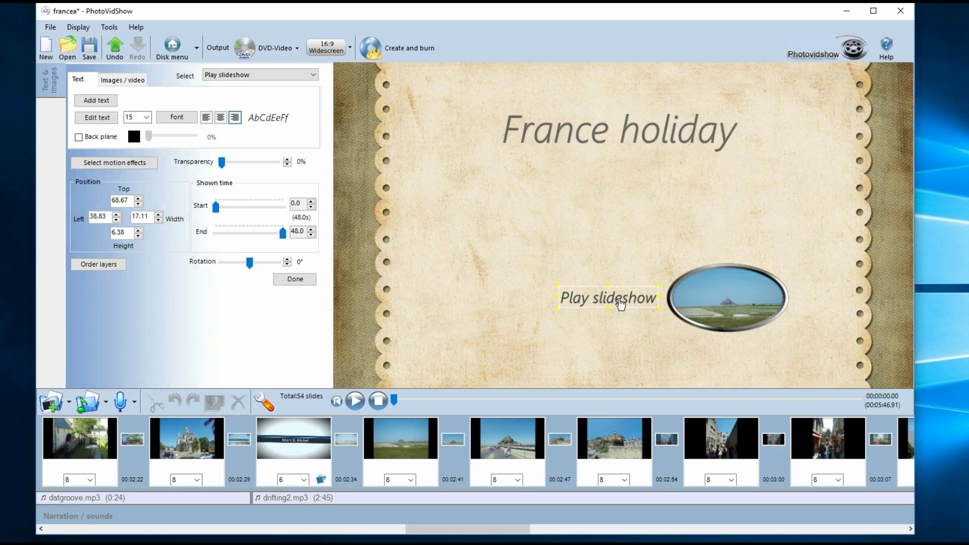
left_click_drag(668, 321, 666, 278)
left_click_drag(579, 297, 536, 283)
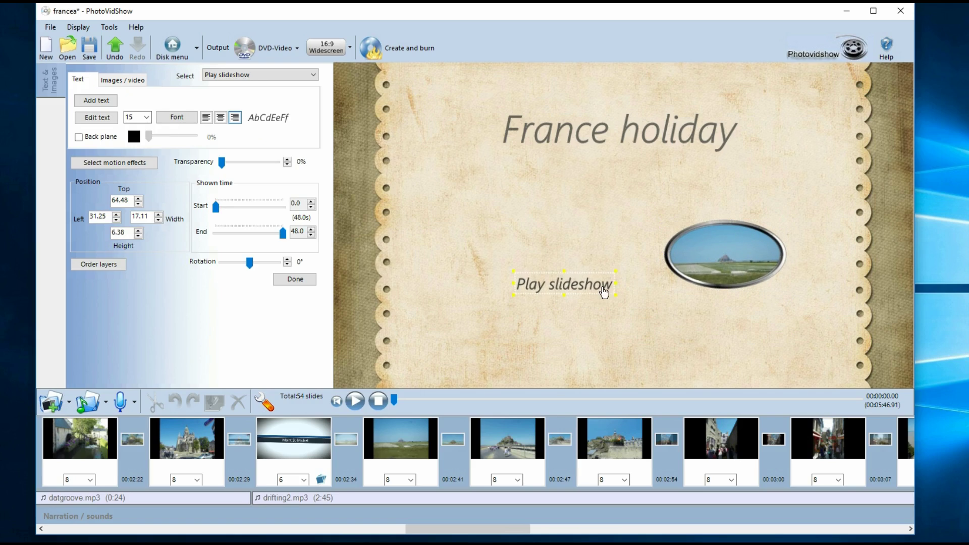
left_click_drag(751, 268, 710, 296)
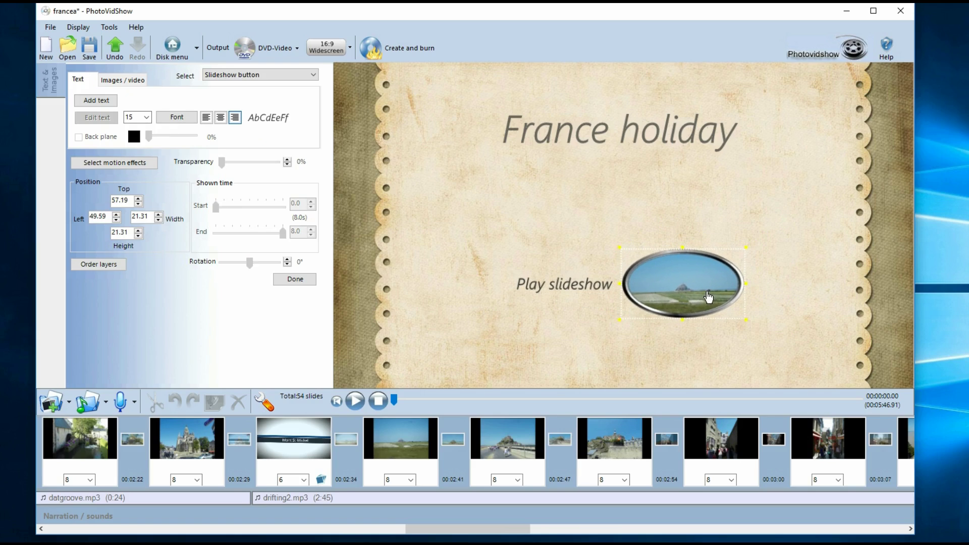
left_click(659, 230)
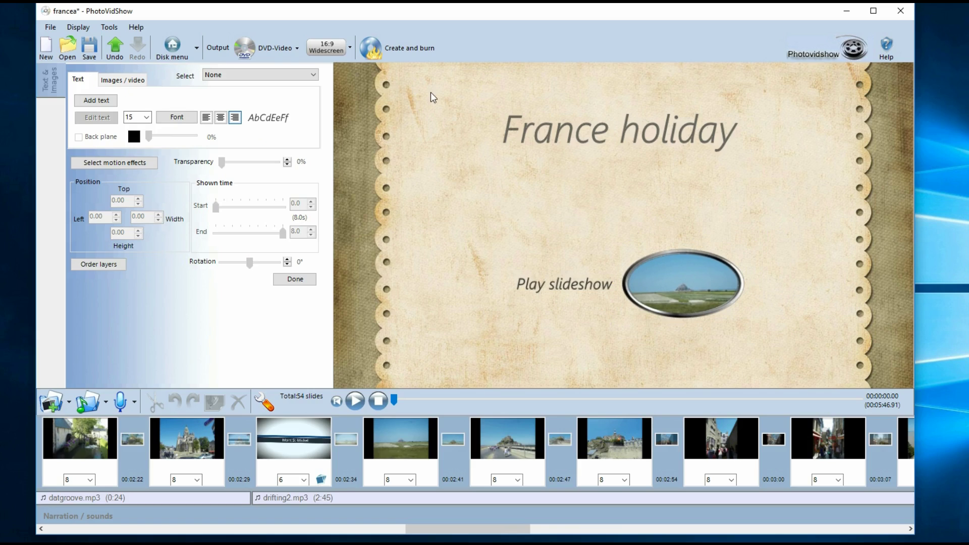
Give the 'France holiday' title the Delay motion-in effect with a duration of 1 second
left_click(578, 139)
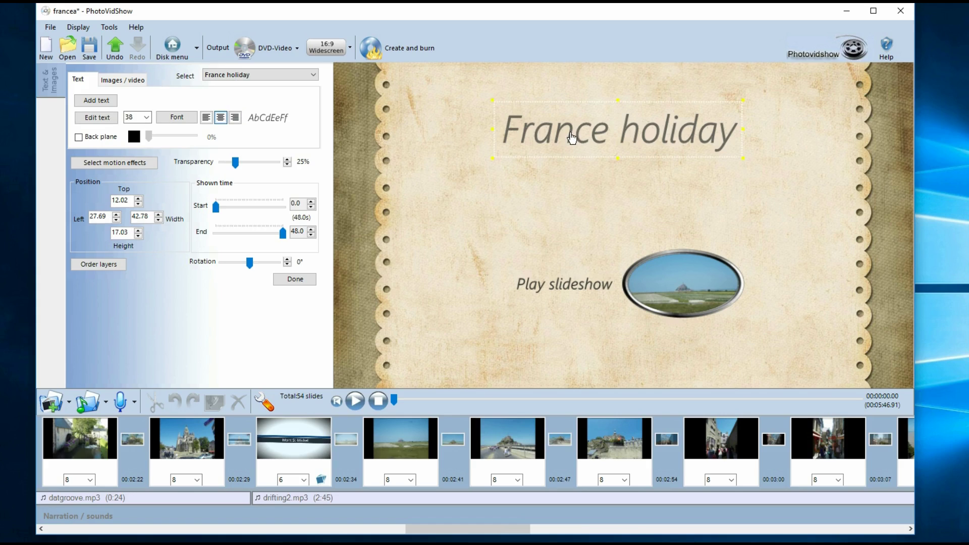
right_click(571, 133)
mouse_move(623, 210)
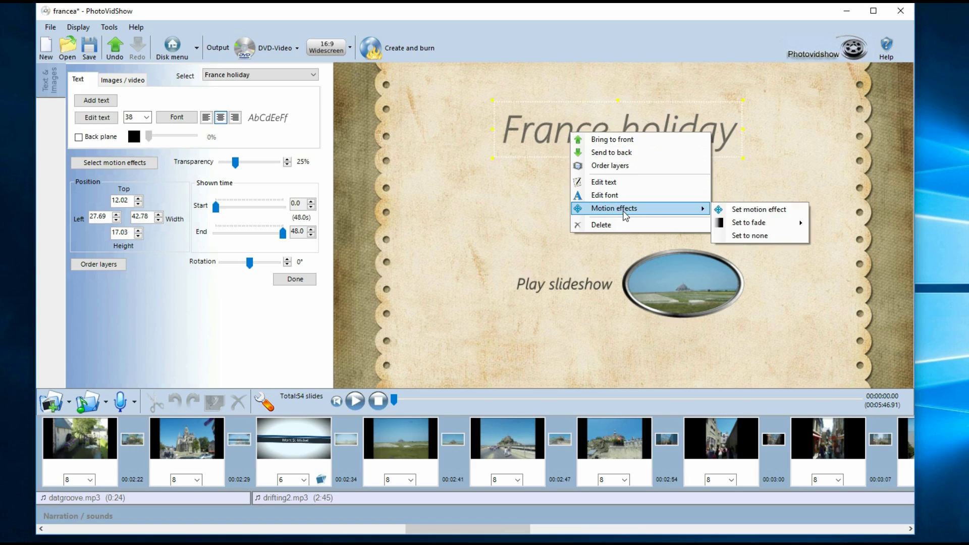
left_click(748, 211)
left_click(313, 261)
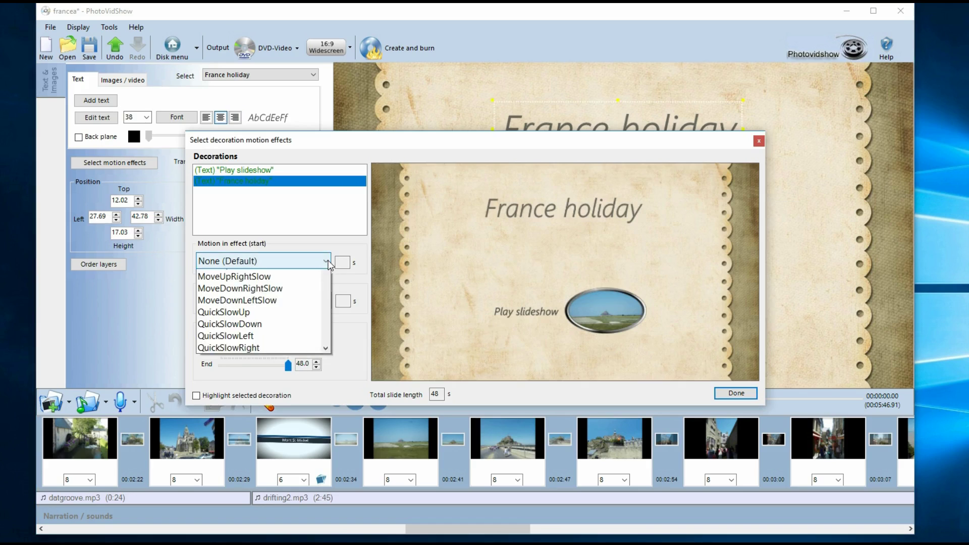
scroll(325, 322, "down", 9)
left_click_drag(326, 306, 326, 366)
left_click(209, 371)
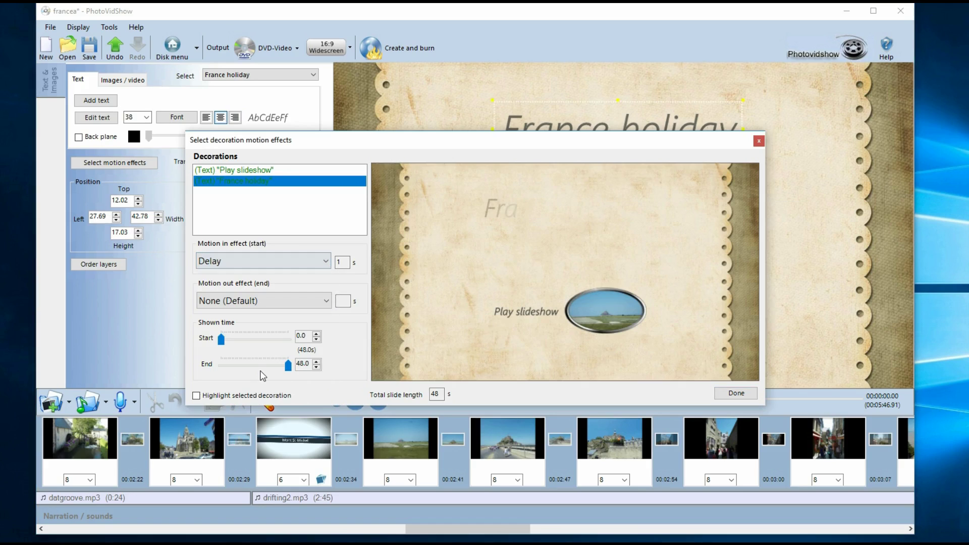
left_click(737, 393)
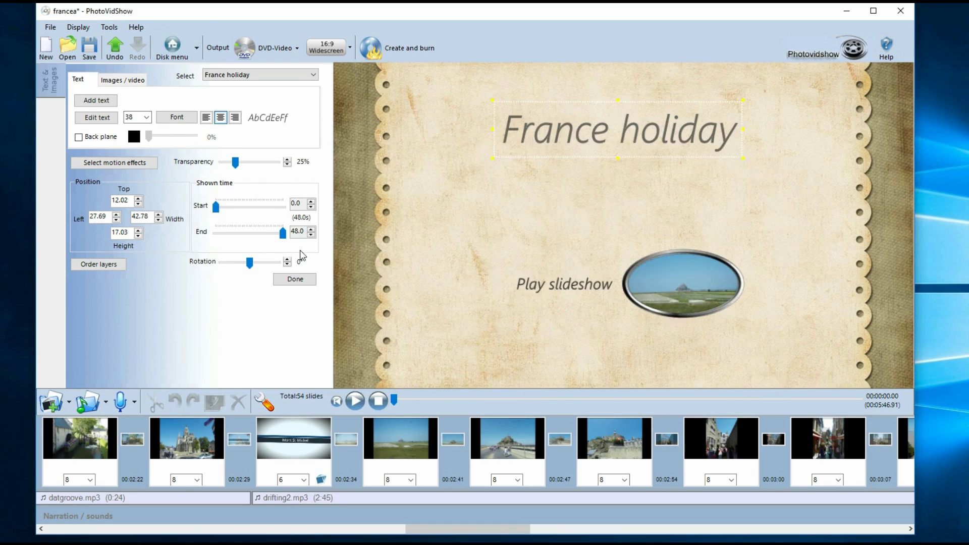
Finish the layout edits, preview the disk menu, and reopen its layout for editing
left_click(305, 280)
left_click(299, 276)
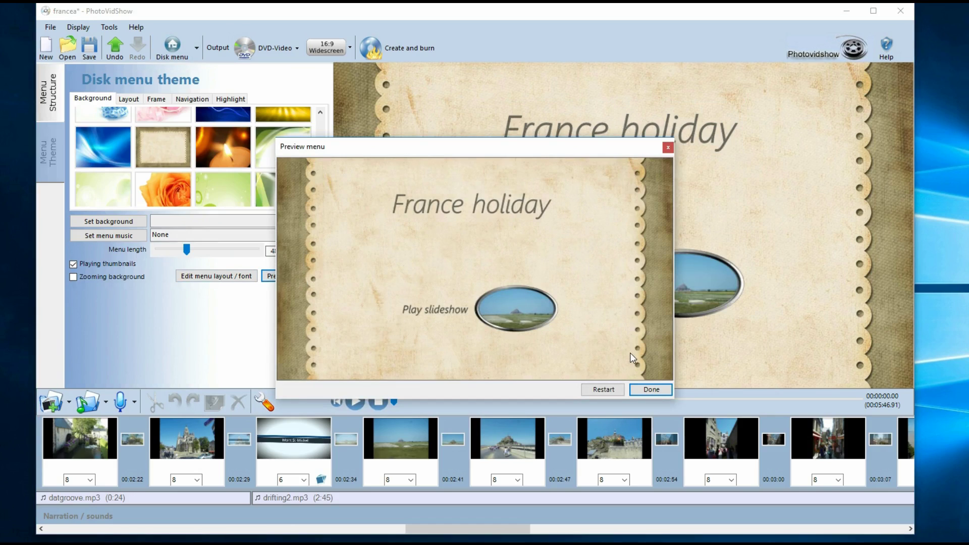
left_click(653, 390)
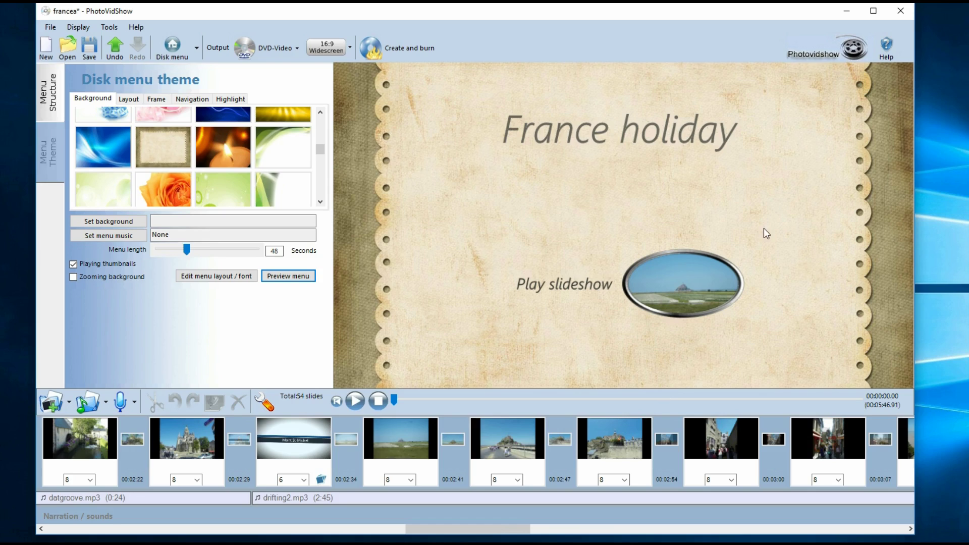
left_click(201, 276)
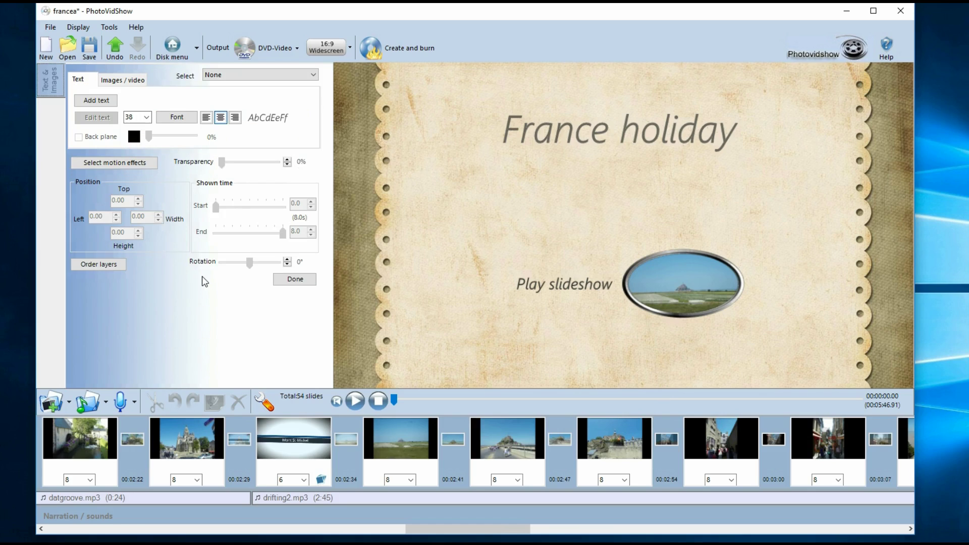